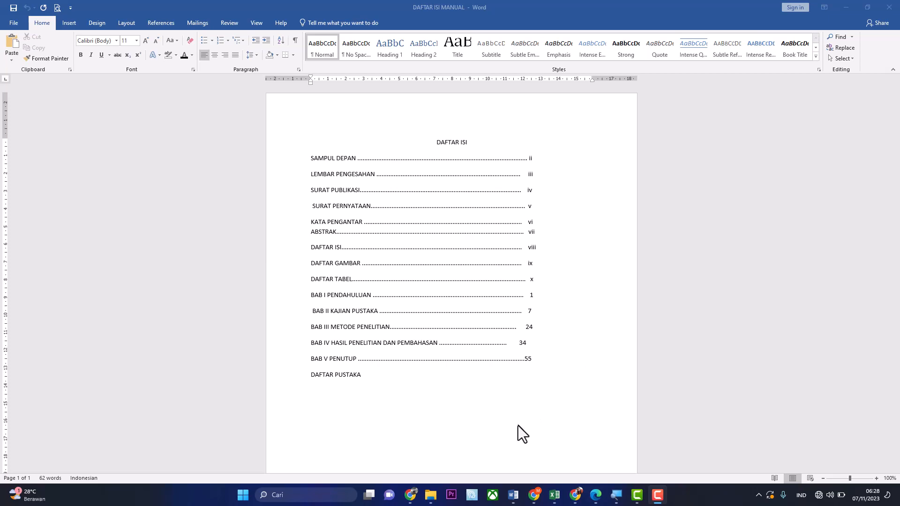
# Switch to the open DAFTAR ISI TANPA HEADING document.
pyautogui.moveTo(513, 497)
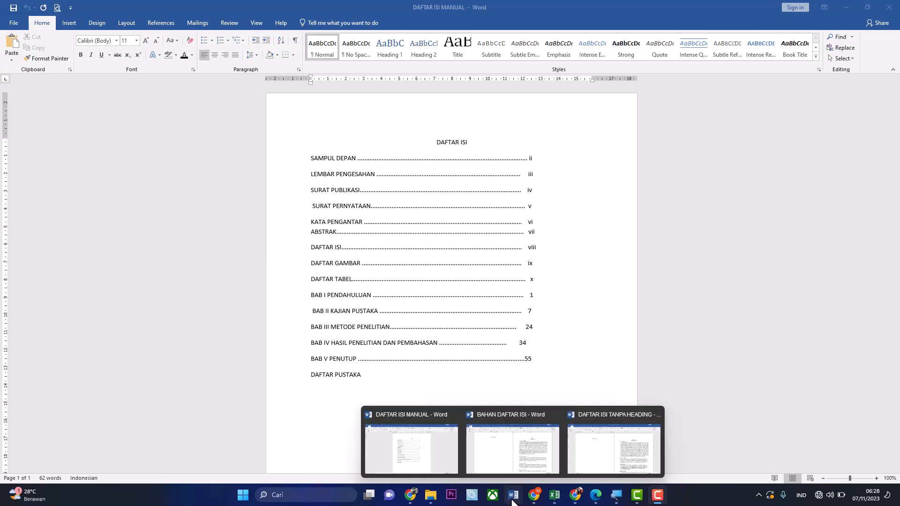
pyautogui.moveTo(586, 468)
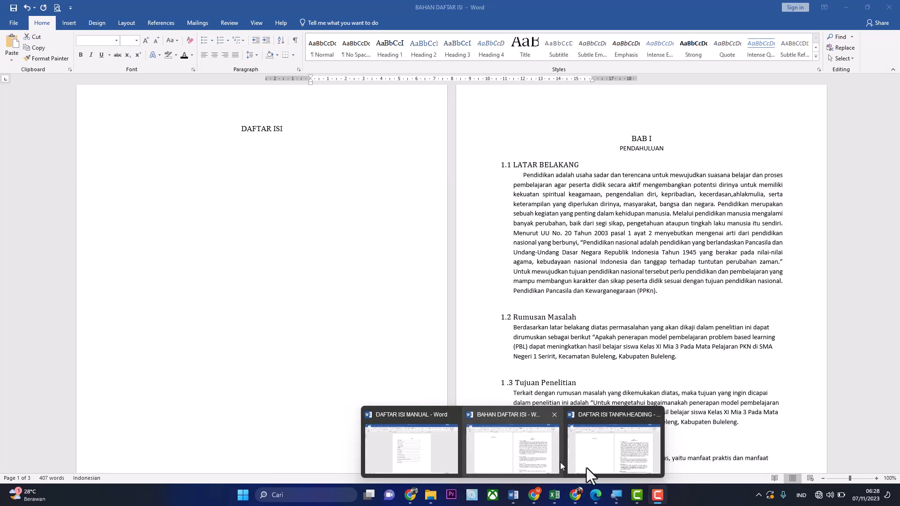
pyautogui.click(629, 459)
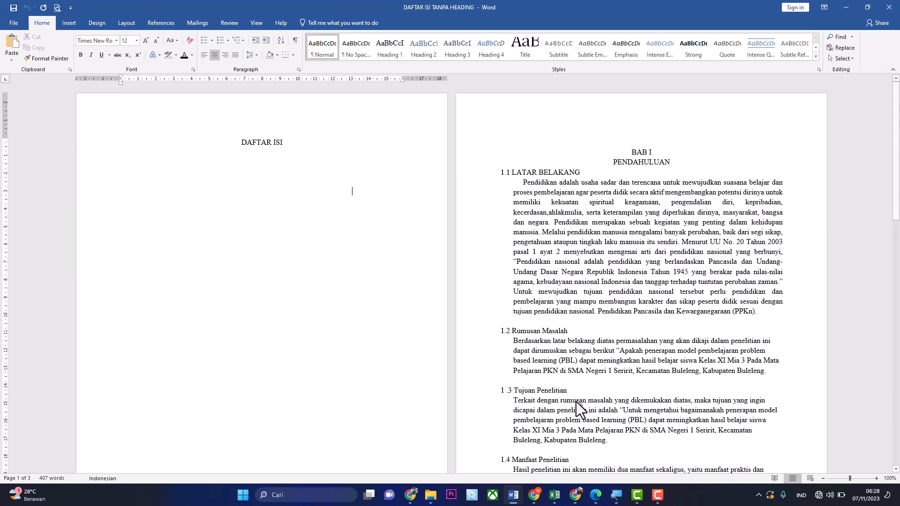
pyautogui.press('F10')
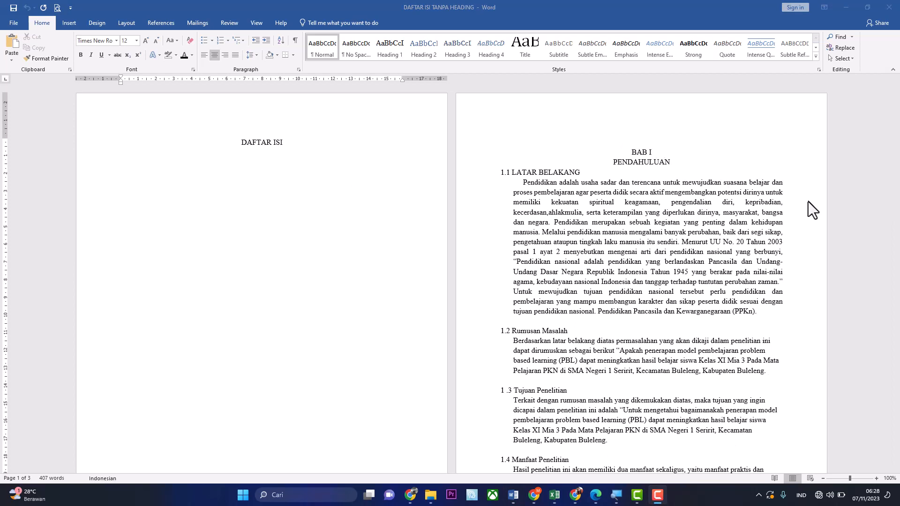
pyautogui.click(632, 285)
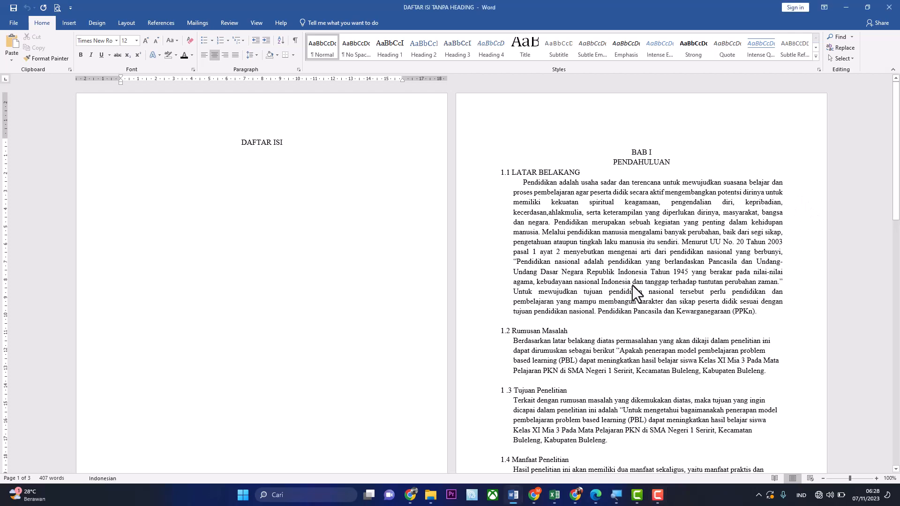
pyautogui.click(632, 286)
# Examine the BAB I and BAB II pages of the document, going from the end back to the BAB I title.
pyautogui.hotkey('ctrl', 'End')
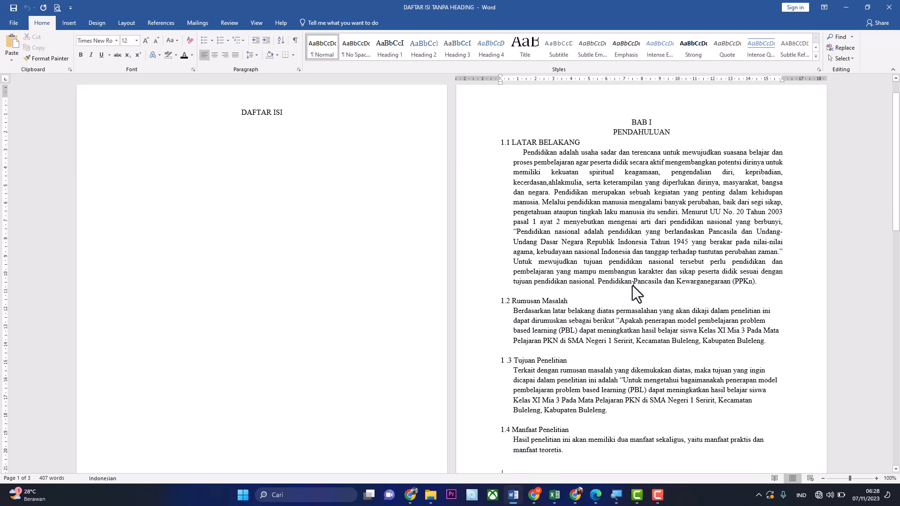
pyautogui.scroll(-2, 632, 285)
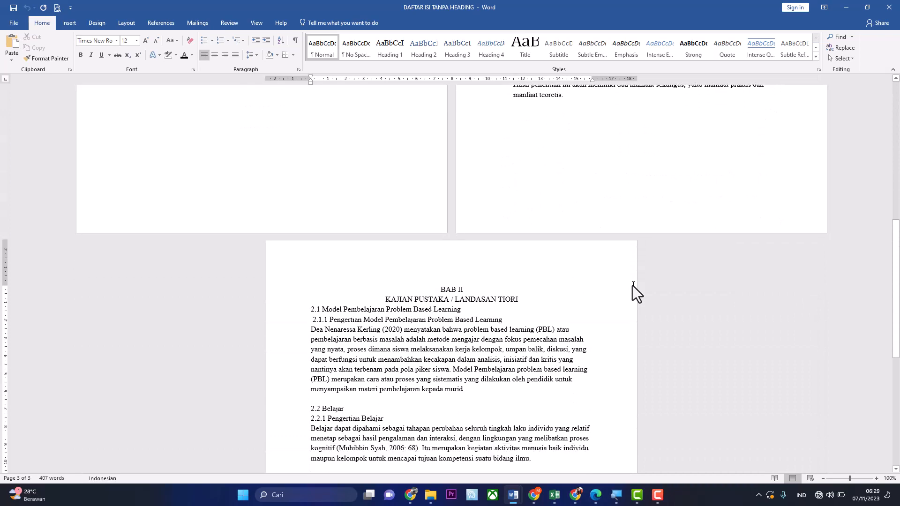
pyautogui.press('Up')
pyautogui.press('Up')
pyautogui.press('Up')
pyautogui.press('Up')
pyautogui.press('Up')
pyautogui.press('Up')
pyautogui.press('Up')
pyautogui.press('Up')
pyautogui.press('Up')
pyautogui.press('Up')
pyautogui.press('Up')
pyautogui.press('Up')
pyautogui.press('Up')
pyautogui.press('Up')
pyautogui.press('Up')
pyautogui.press('Up')
pyautogui.press('Up')
pyautogui.press('Up')
pyautogui.press('Up')
pyautogui.press('Up')
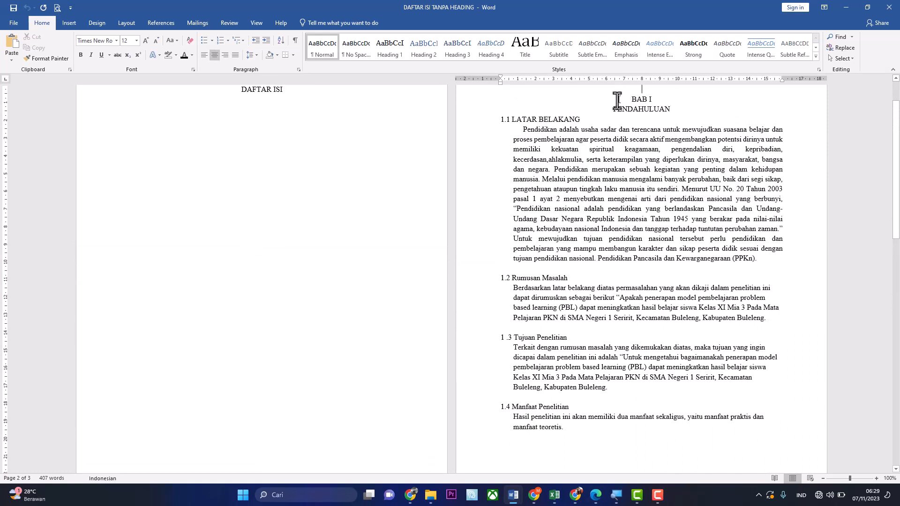
pyautogui.click(644, 95)
# Insert a blank line below the chapter title "KAJIAN PUSTAKA / LANDASAN TIORI" in BAB II.
pyautogui.moveTo(896, 182); pyautogui.dragTo(898, 329)
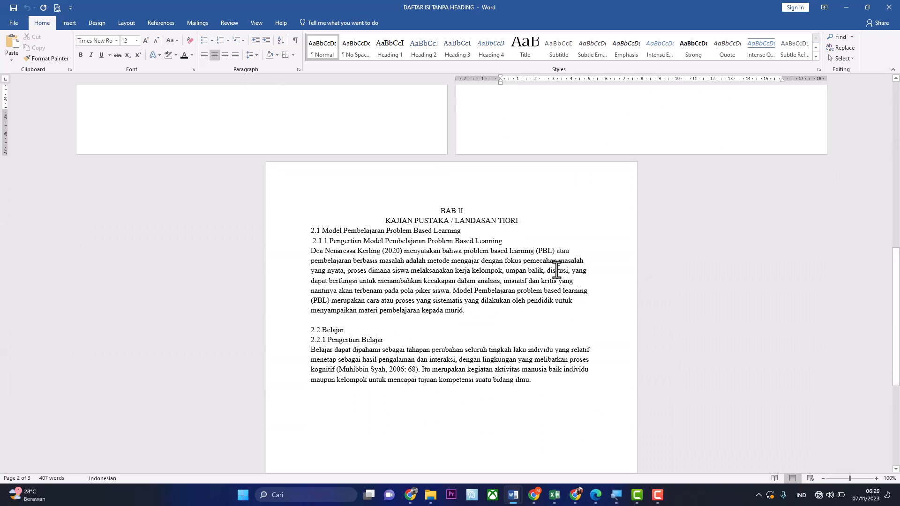
pyautogui.moveTo(557, 270); pyautogui.dragTo(573, 222)
pyautogui.click(573, 222)
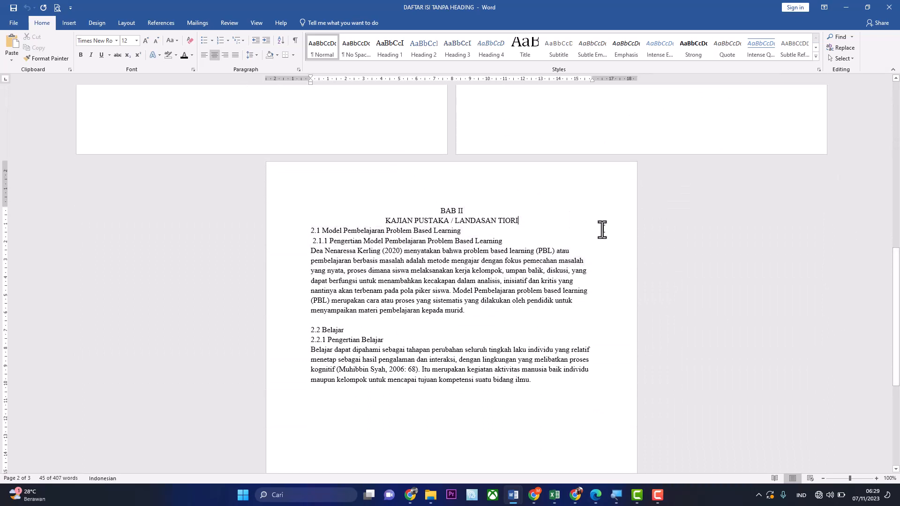
pyautogui.press('Return')
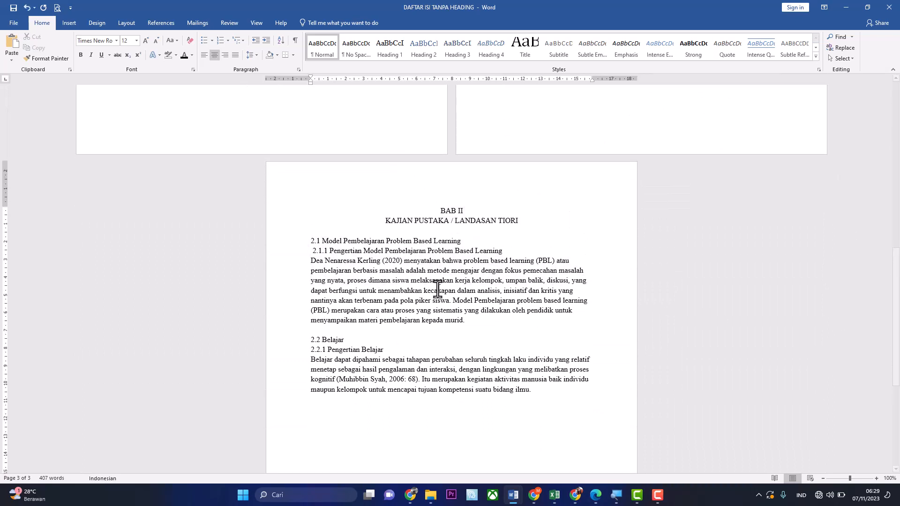
# Insert a blank line below the subheadings "2.1 Model Pembelajaran Problem Based Learning" and "2.2 Belajar".
pyautogui.click(474, 243)
pyautogui.press('Return')
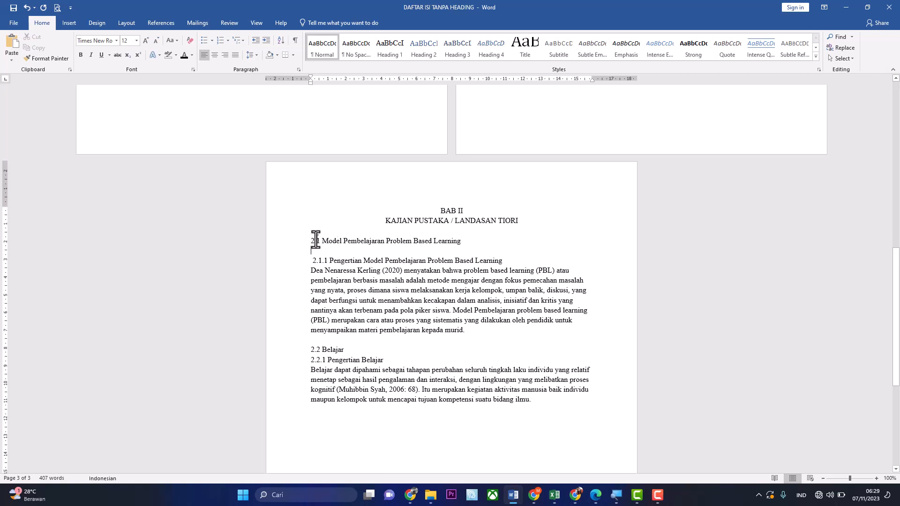
pyautogui.click(350, 261)
pyautogui.click(312, 360)
pyautogui.press('Return')
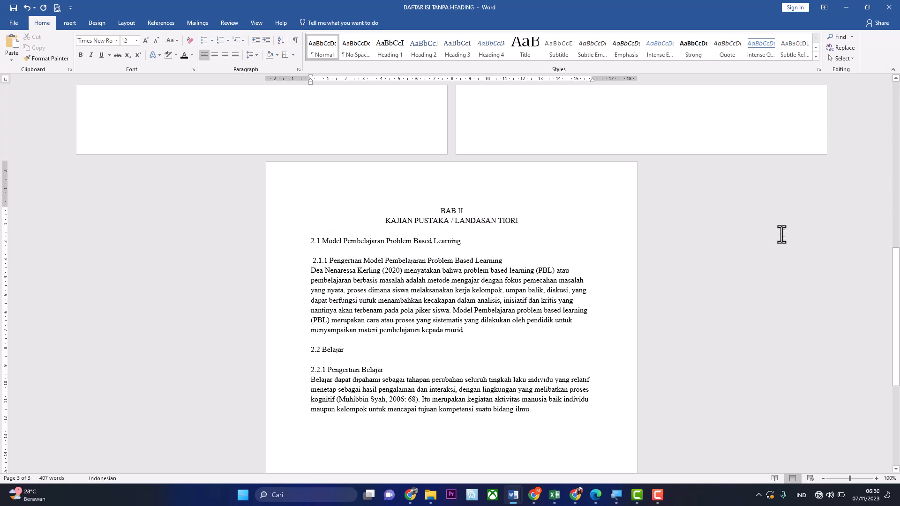
pyautogui.moveTo(898, 276); pyautogui.dragTo(895, 120)
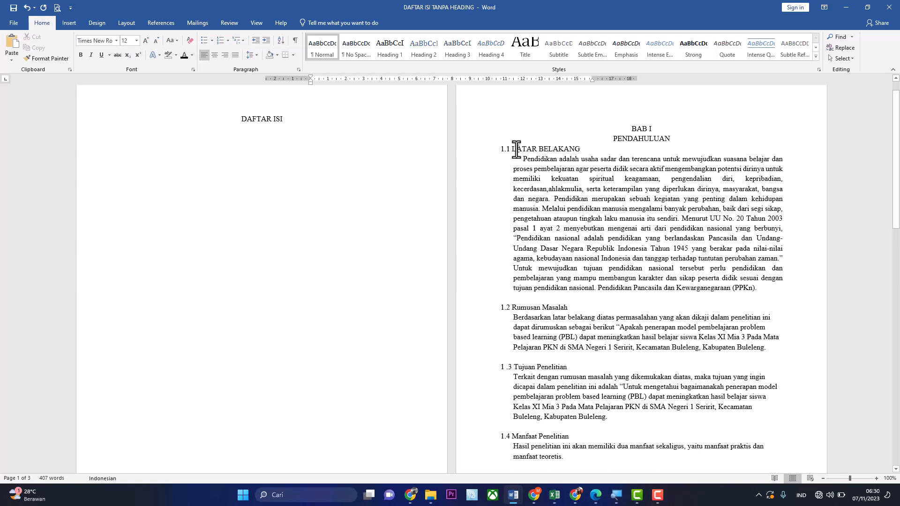
pyautogui.click(516, 149)
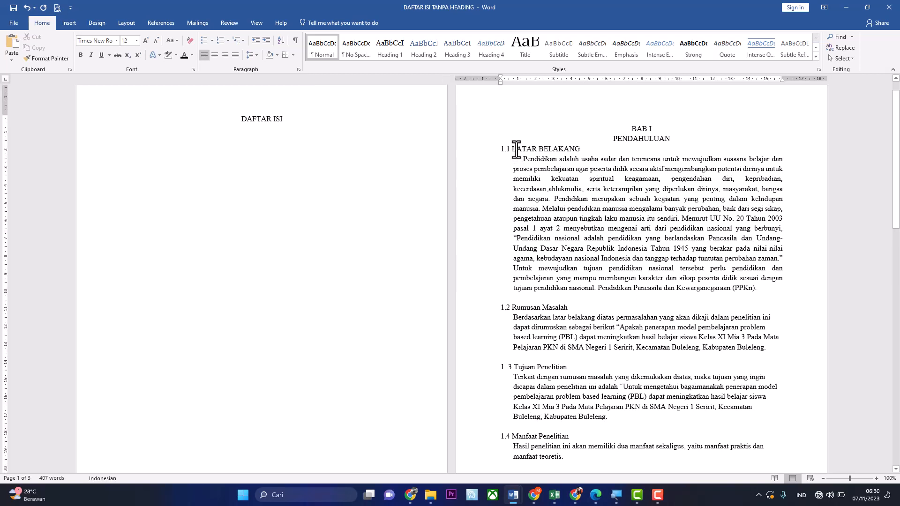
pyautogui.click(539, 308)
pyautogui.click(537, 367)
# Insert a blank line between the 2.1.1 subheading and its paragraph, and between the 2.2.1 subheading and its paragraph.
pyautogui.moveTo(897, 209); pyautogui.dragTo(899, 378)
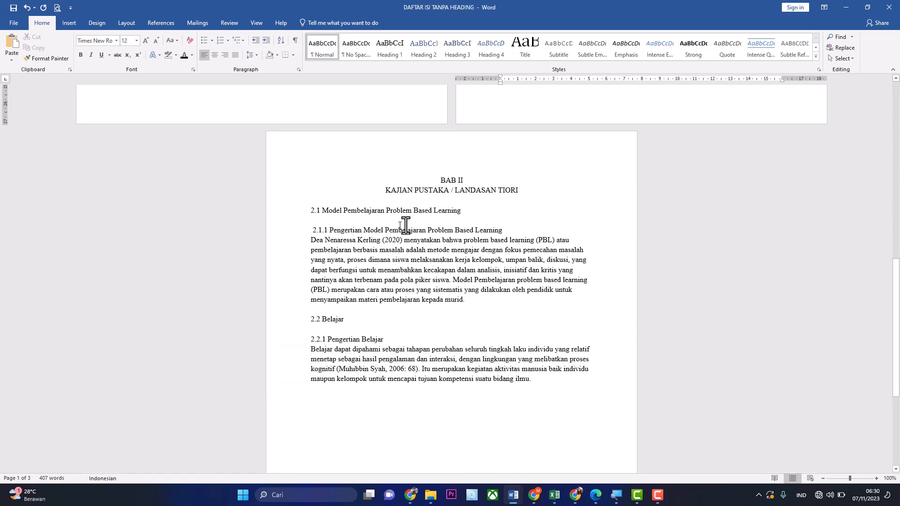
pyautogui.click(507, 233)
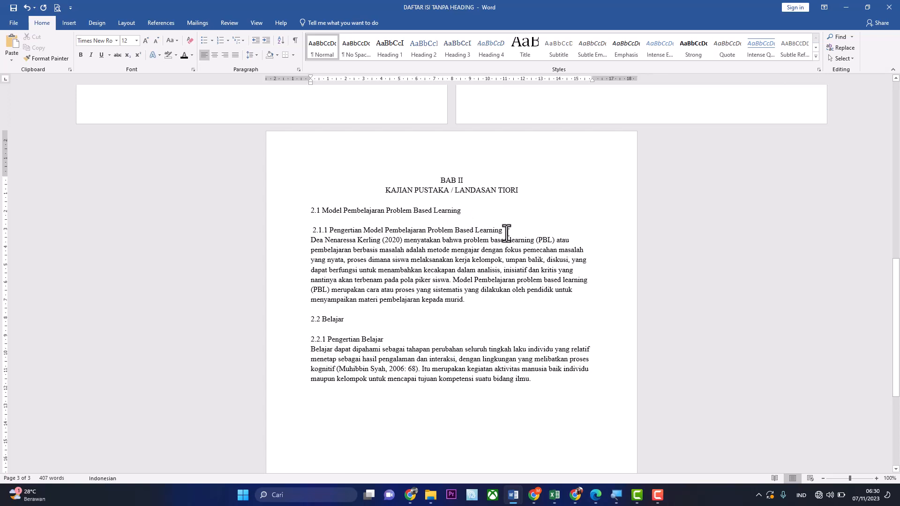
pyautogui.press('Return')
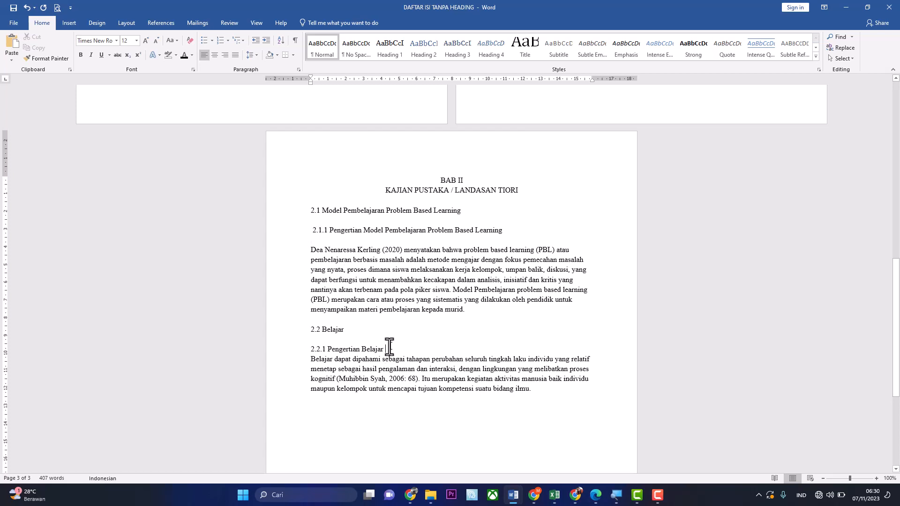
pyautogui.press('Return')
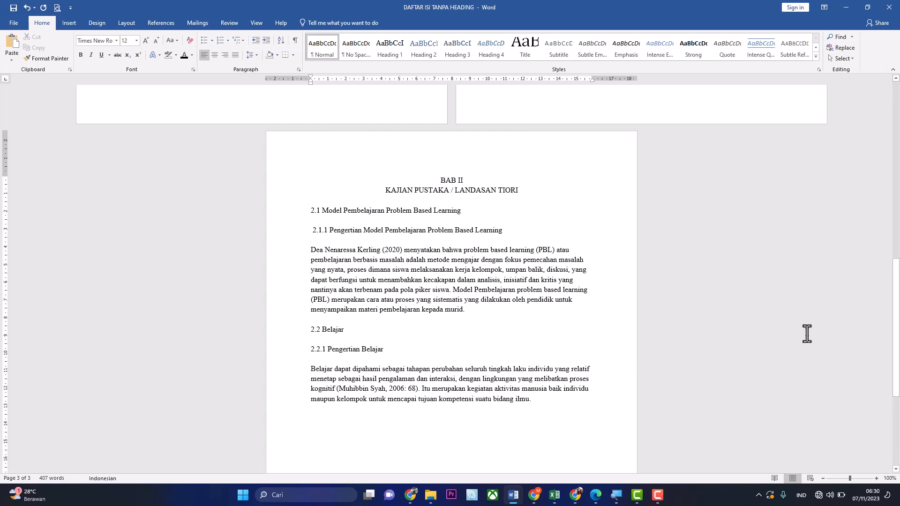
# Examine the chapter titles and the numbered subheading levels in BAB I and BAB II against the available heading styles.
pyautogui.moveTo(896, 344); pyautogui.dragTo(897, 345)
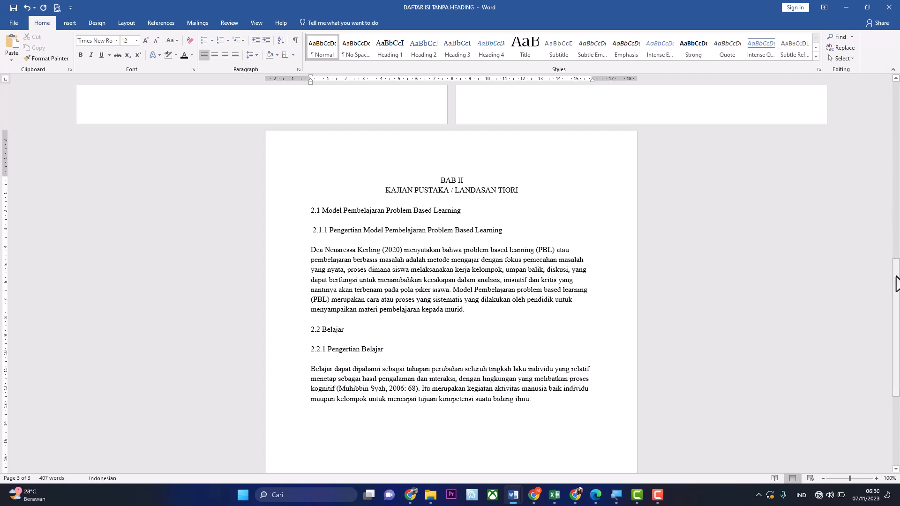
pyautogui.moveTo(896, 283); pyautogui.dragTo(896, 99)
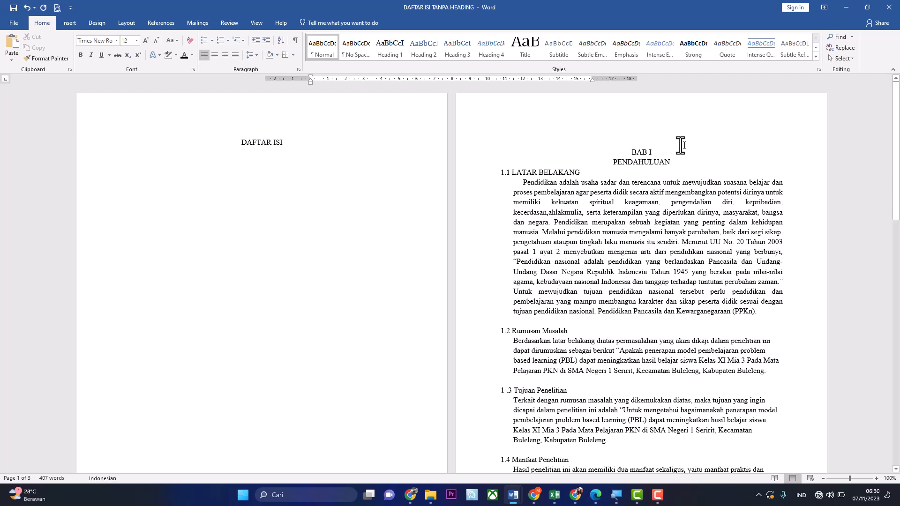
pyautogui.scroll(-5, 369, 58)
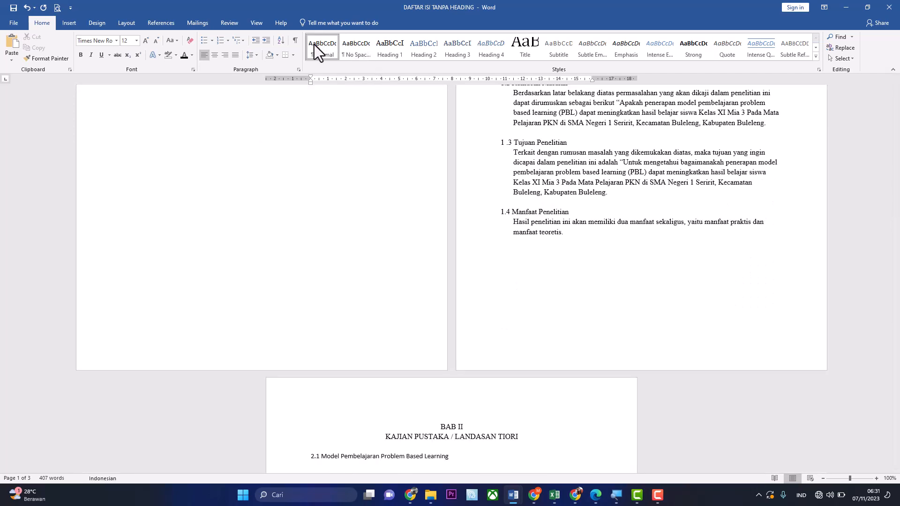
pyautogui.scroll(5, 363, 52)
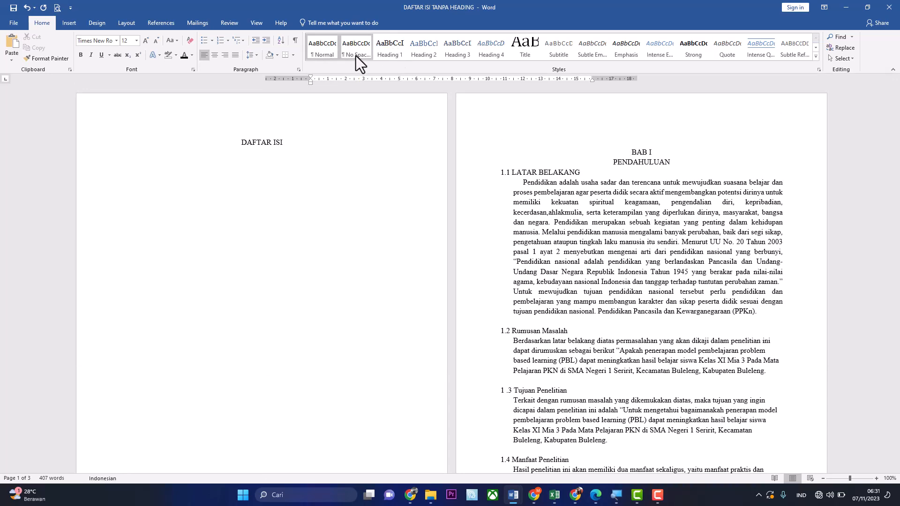
pyautogui.scroll(-5, 359, 54)
pyautogui.scroll(5, 359, 55)
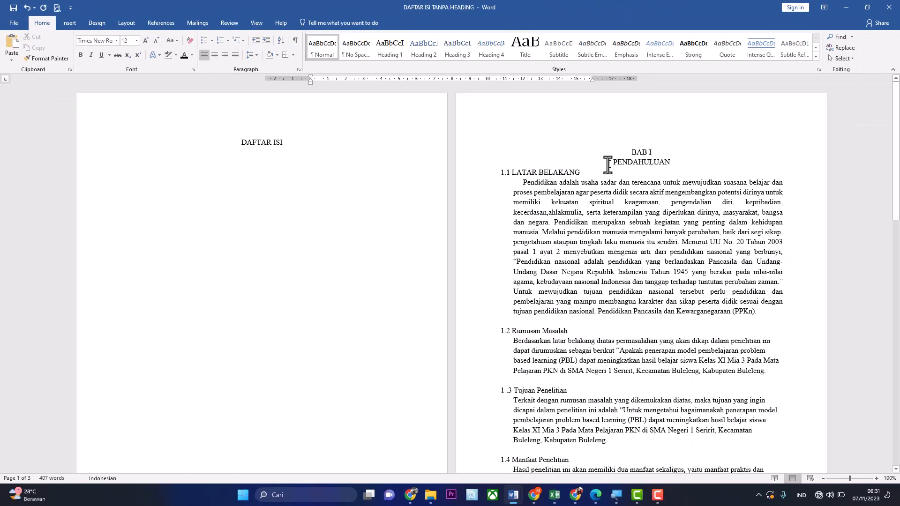
pyautogui.click(633, 150)
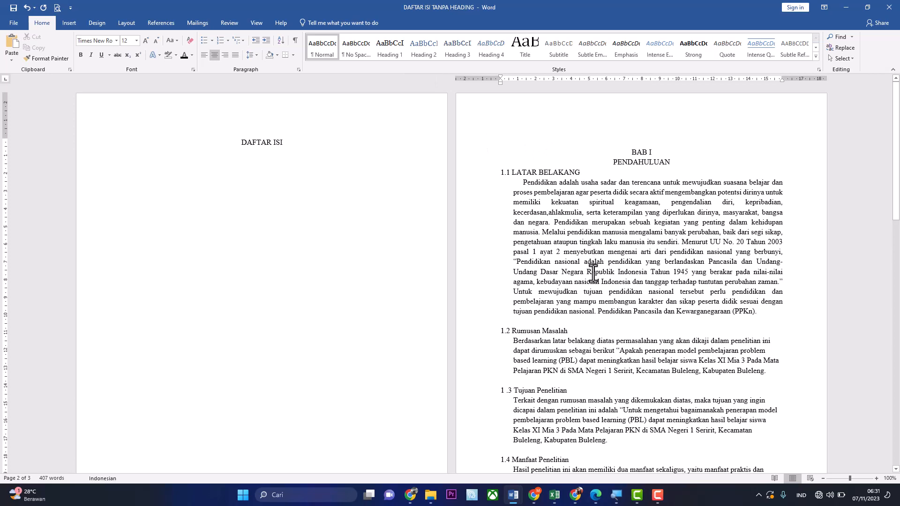
pyautogui.moveTo(893, 193); pyautogui.dragTo(892, 362)
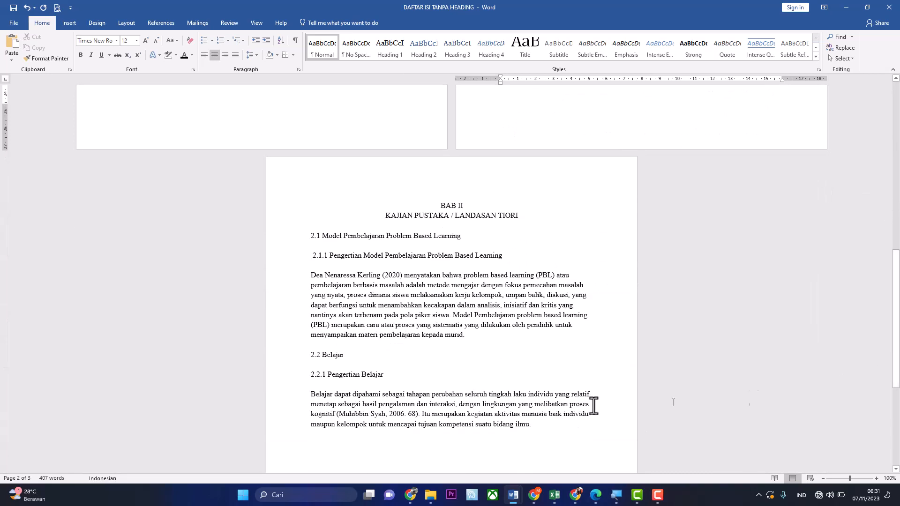
pyautogui.click(359, 256)
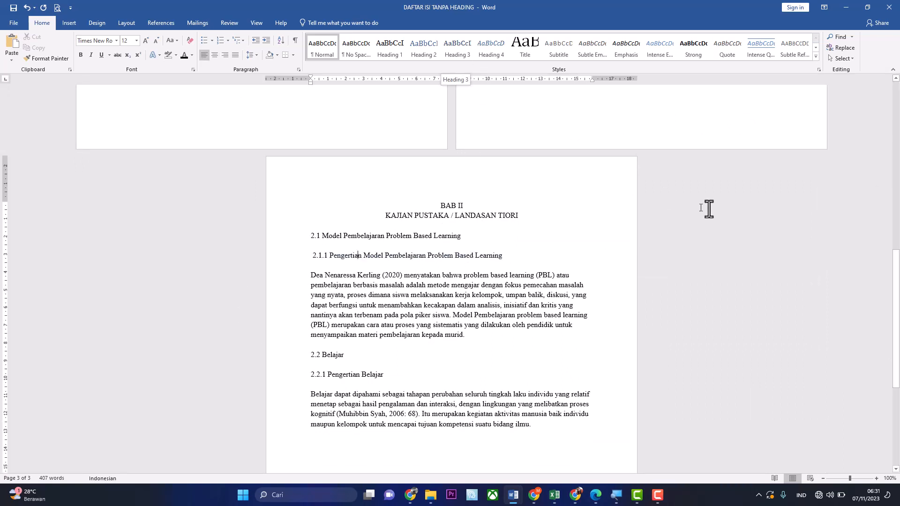
# Modify the Heading 1 style from the "BAB I" title, setting its font to Times New Roman at size 12.
pyautogui.moveTo(889, 253); pyautogui.dragTo(897, 118)
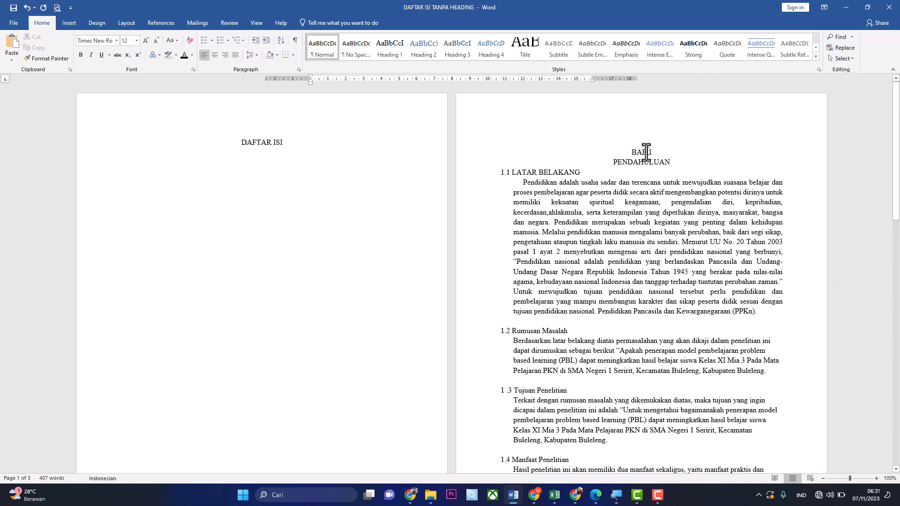
pyautogui.click(645, 152)
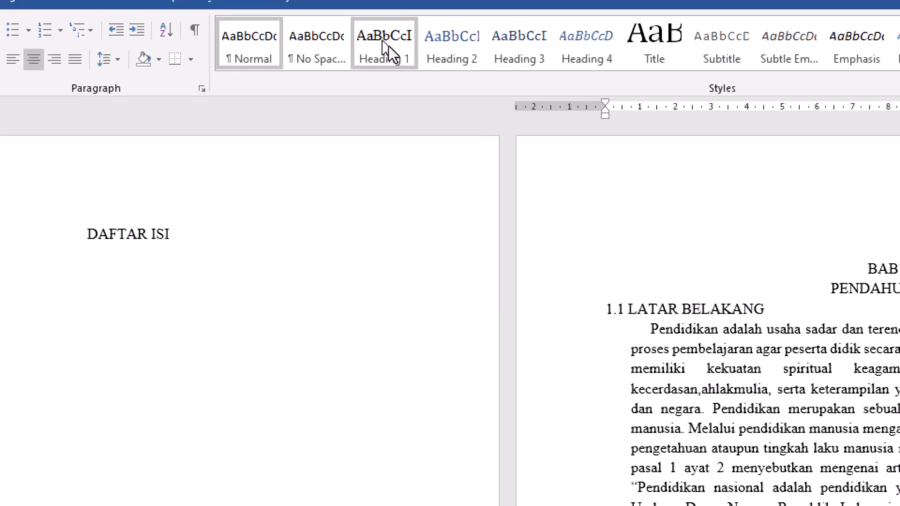
pyautogui.rightClick(389, 46)
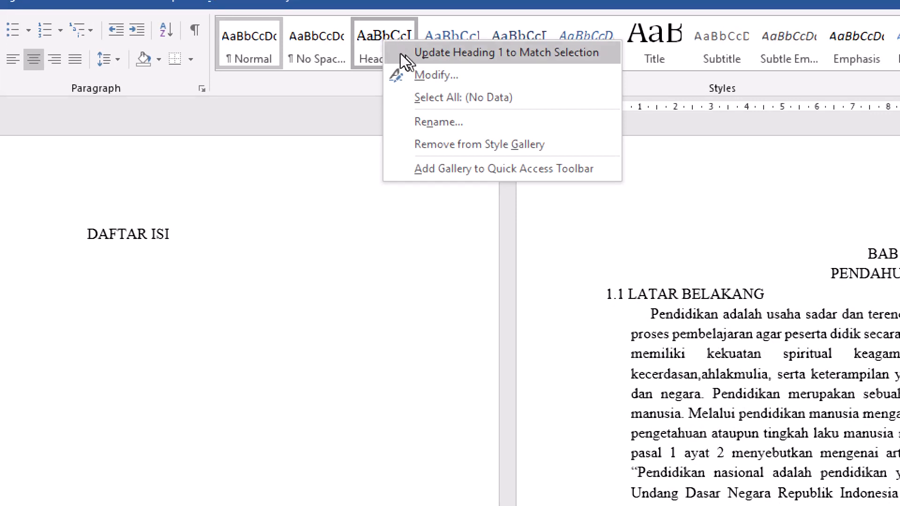
pyautogui.click(429, 75)
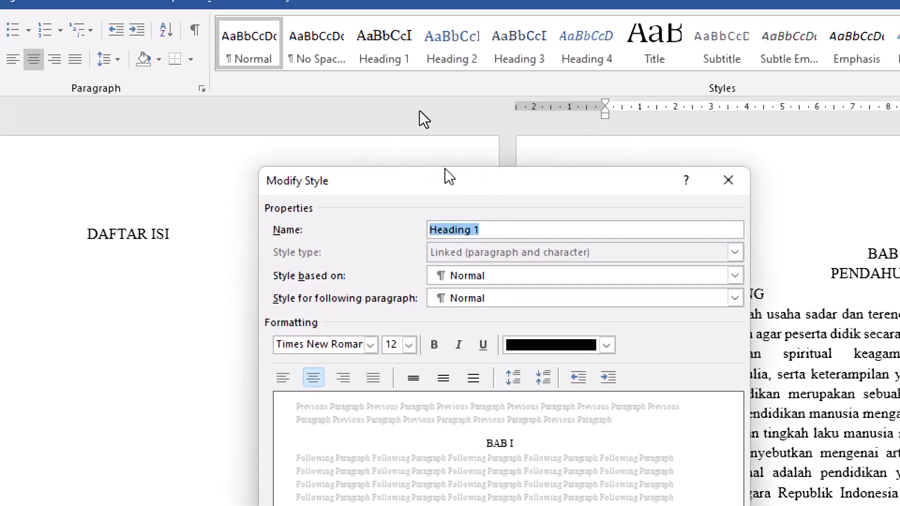
pyautogui.moveTo(446, 177); pyautogui.dragTo(413, 14)
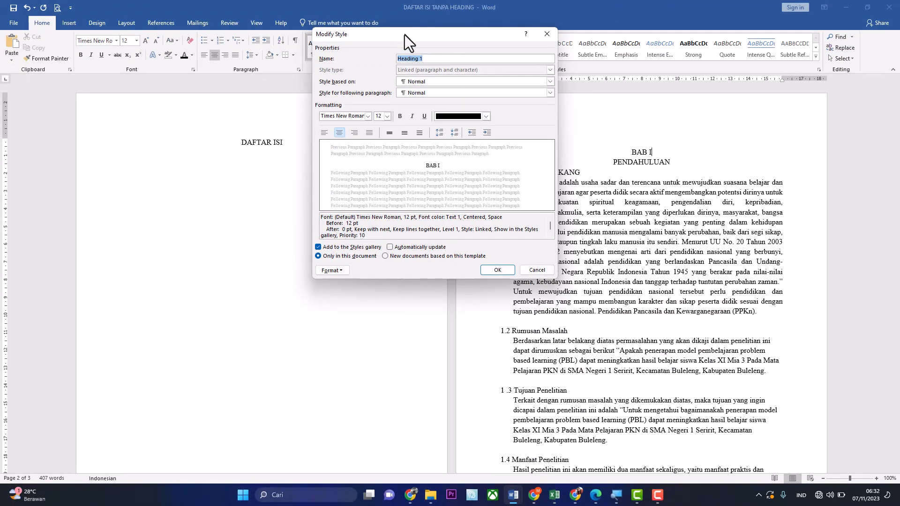
pyautogui.moveTo(404, 34); pyautogui.dragTo(397, 112)
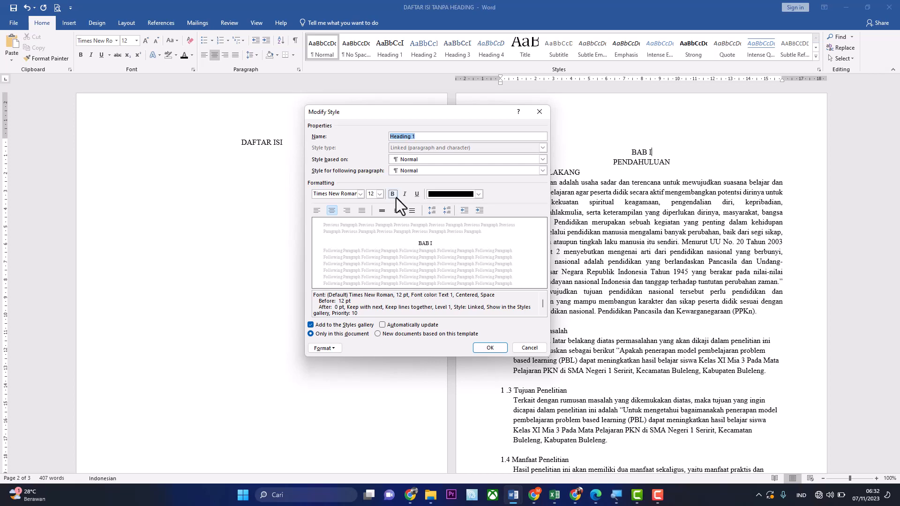
pyautogui.click(360, 194)
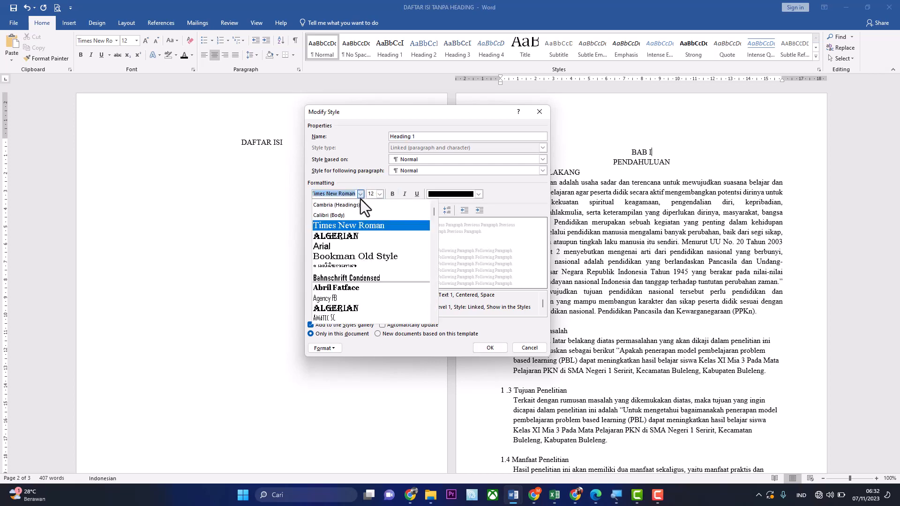
pyautogui.click(375, 225)
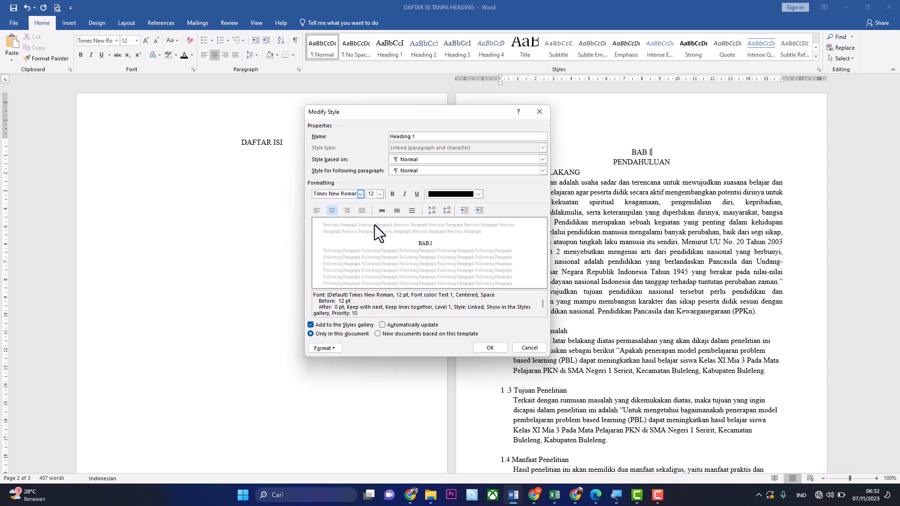
pyautogui.click(380, 195)
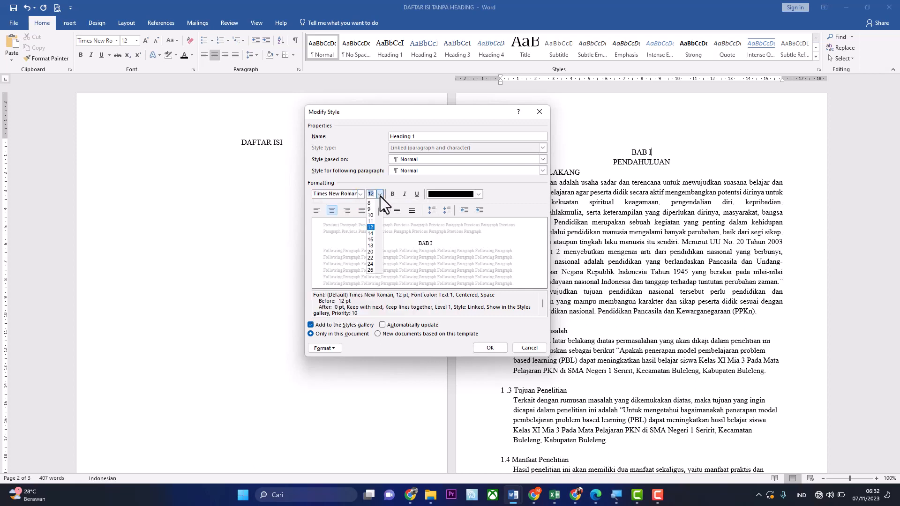
pyautogui.click(372, 228)
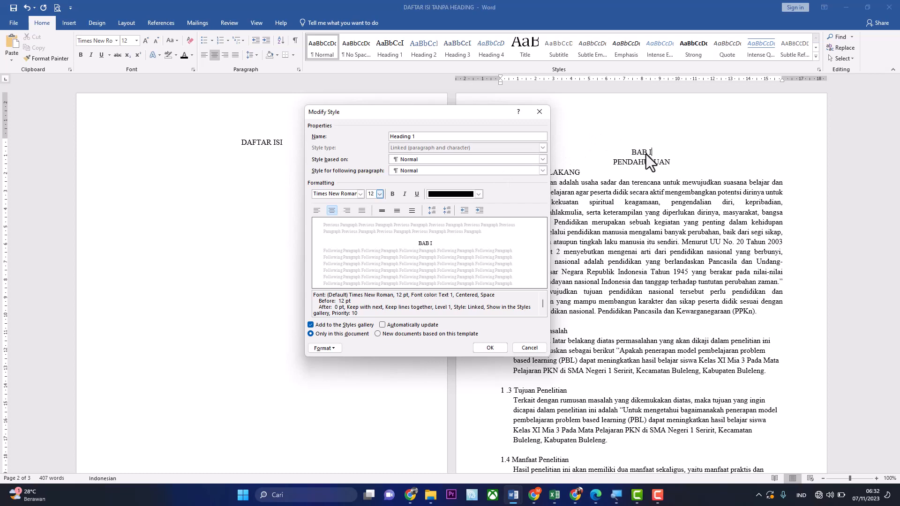
# Set the Heading 1 style to centered alignment with black Text 1 font color, and save the style.
pyautogui.click(333, 213)
pyautogui.click(333, 213)
pyautogui.click(333, 213)
pyautogui.click(334, 213)
pyautogui.click(478, 194)
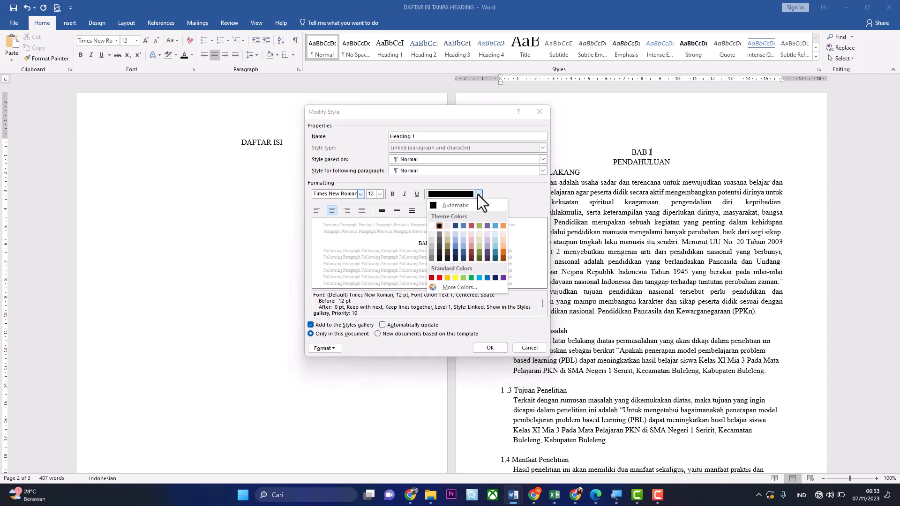
pyautogui.click(440, 226)
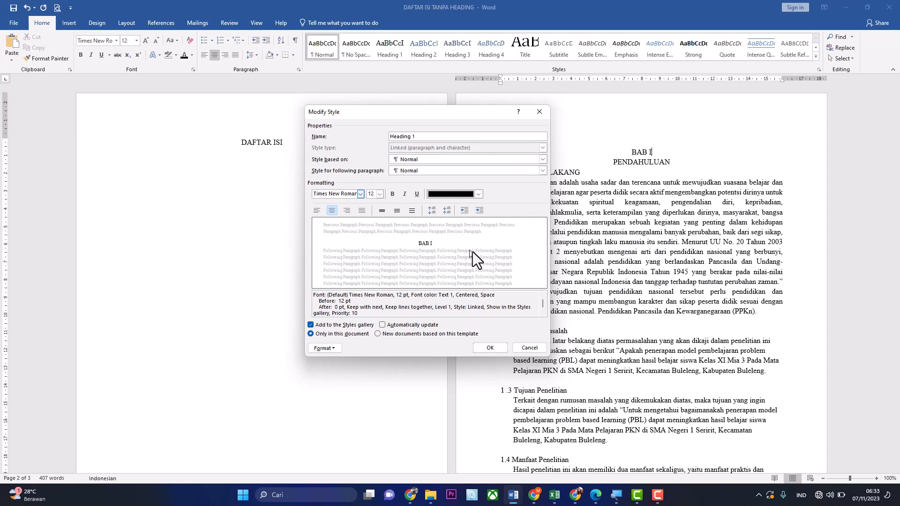
pyautogui.click(490, 347)
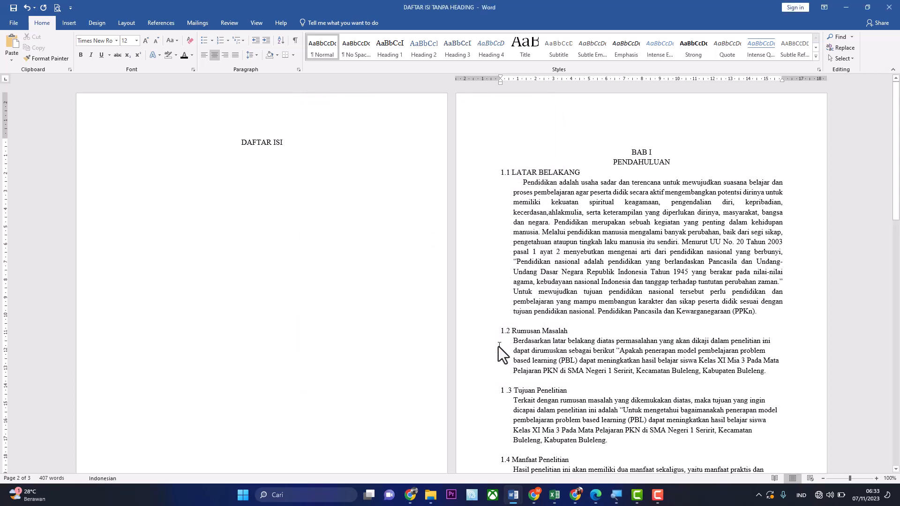
# Apply the Heading 1 style to the chapter lines "BAB I" and "BAB II".
pyautogui.click(643, 152)
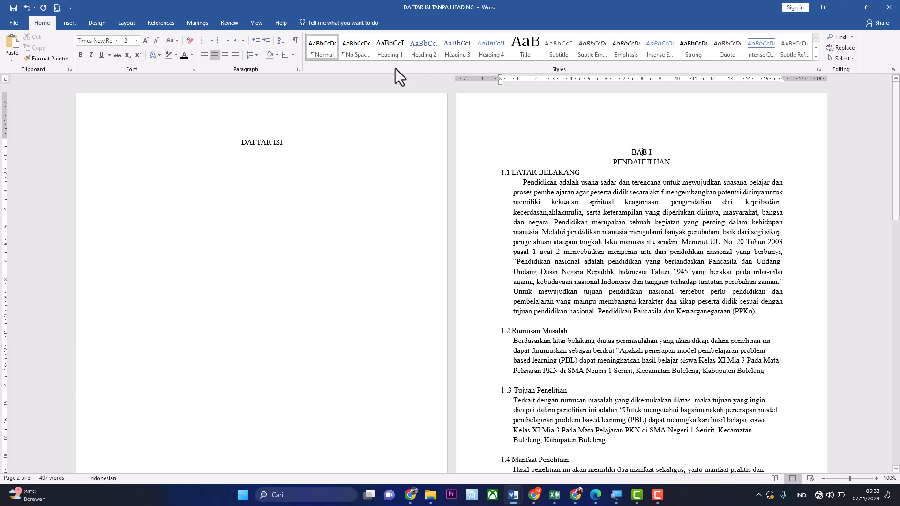
pyautogui.click(389, 55)
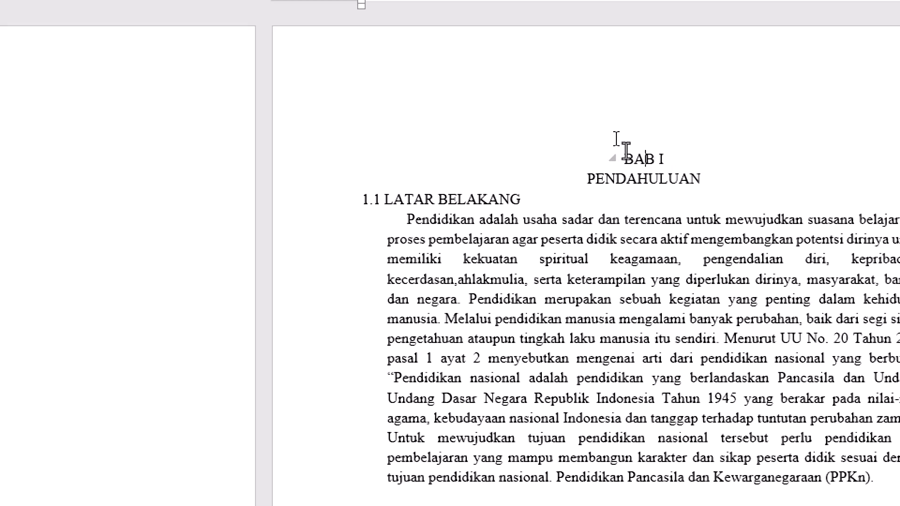
pyautogui.click(651, 151)
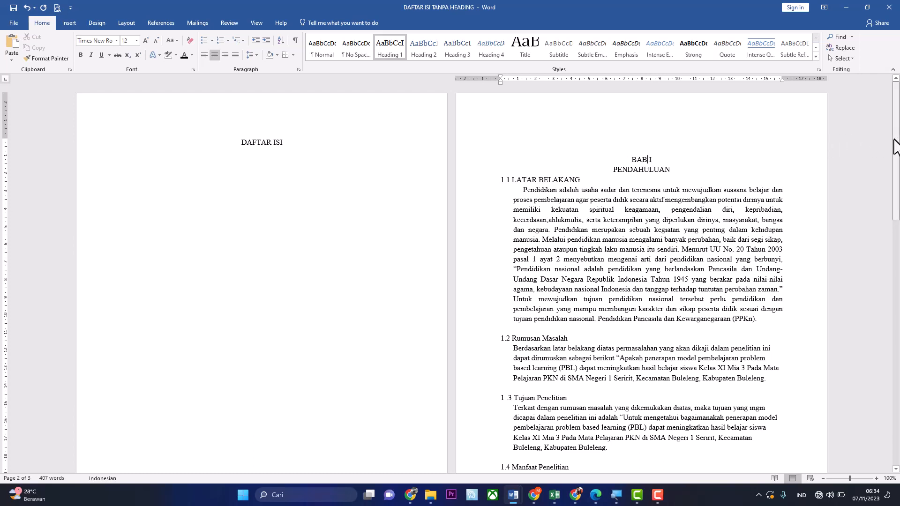
pyautogui.moveTo(893, 140); pyautogui.dragTo(896, 281)
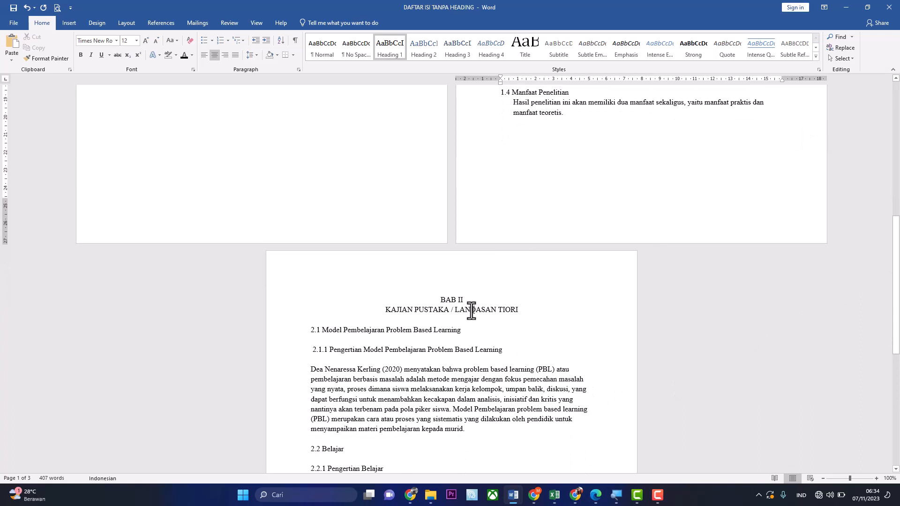
pyautogui.click(452, 299)
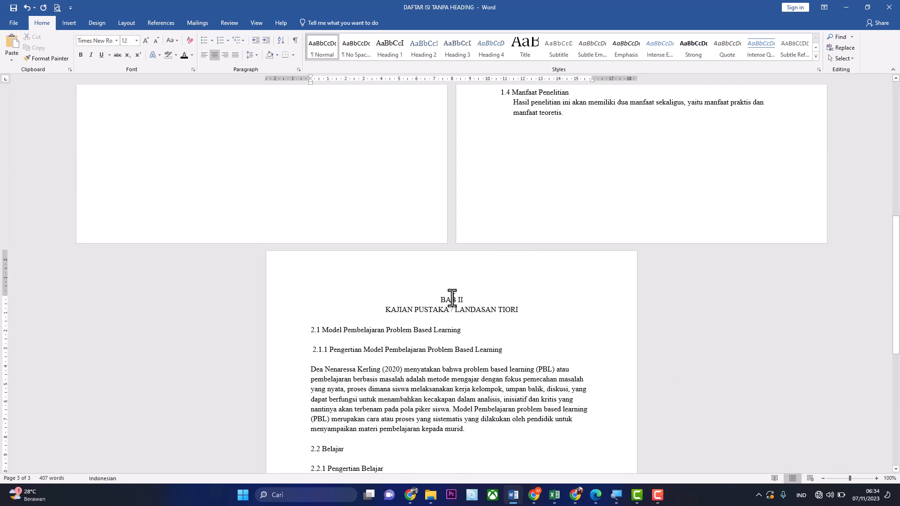
pyautogui.click(393, 56)
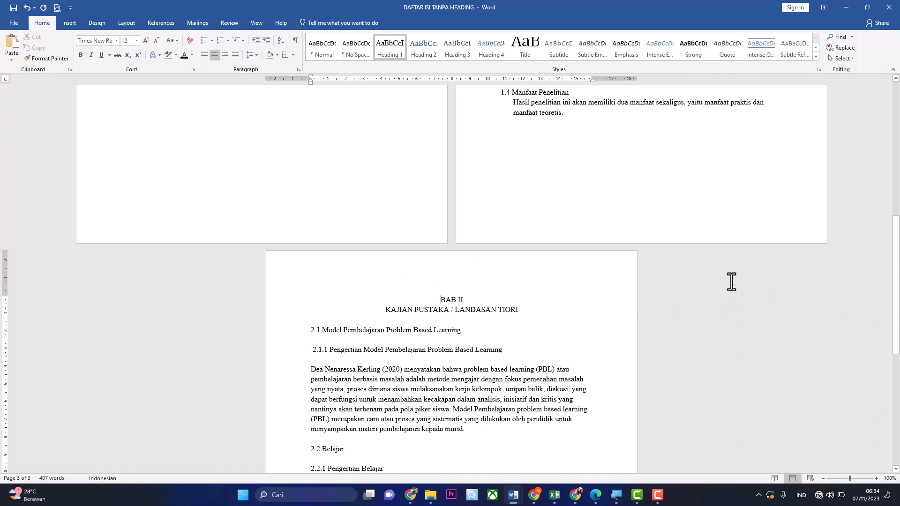
# Modify the Heading 2 style from the "1.1 LATAR BELAKANG" subheading, setting its font to Times New Roman at size 12.
pyautogui.moveTo(896, 278); pyautogui.dragTo(896, 136)
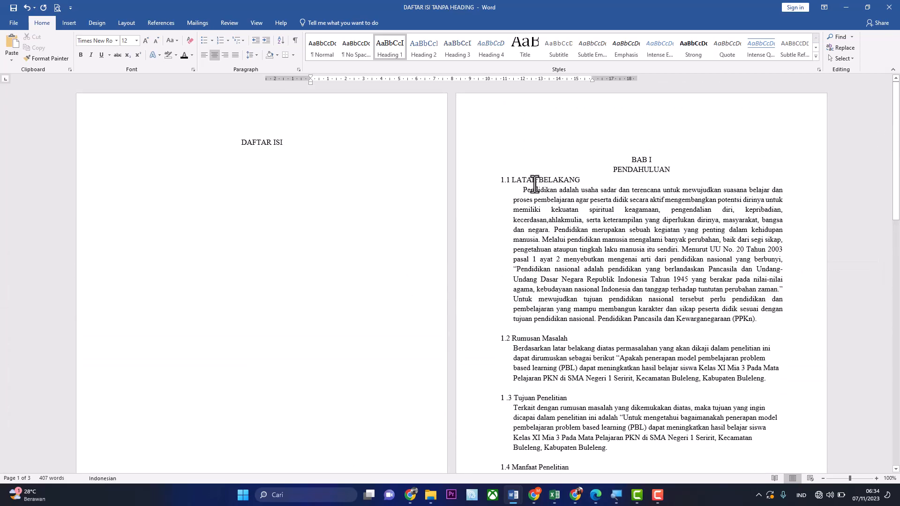
pyautogui.click(527, 178)
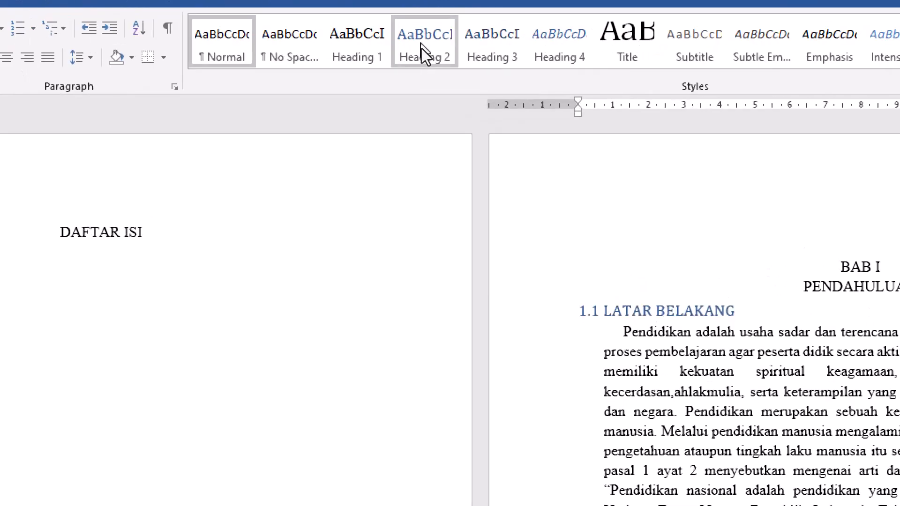
pyautogui.rightClick(421, 48)
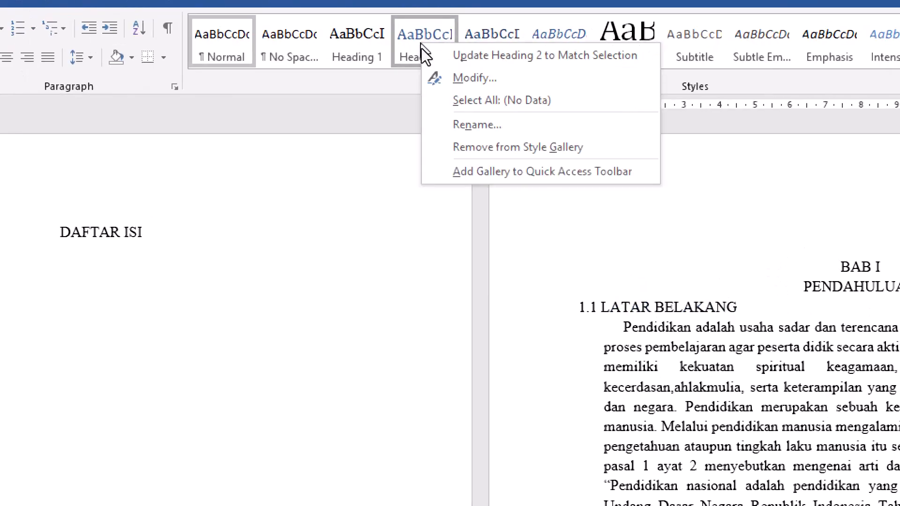
pyautogui.click(464, 78)
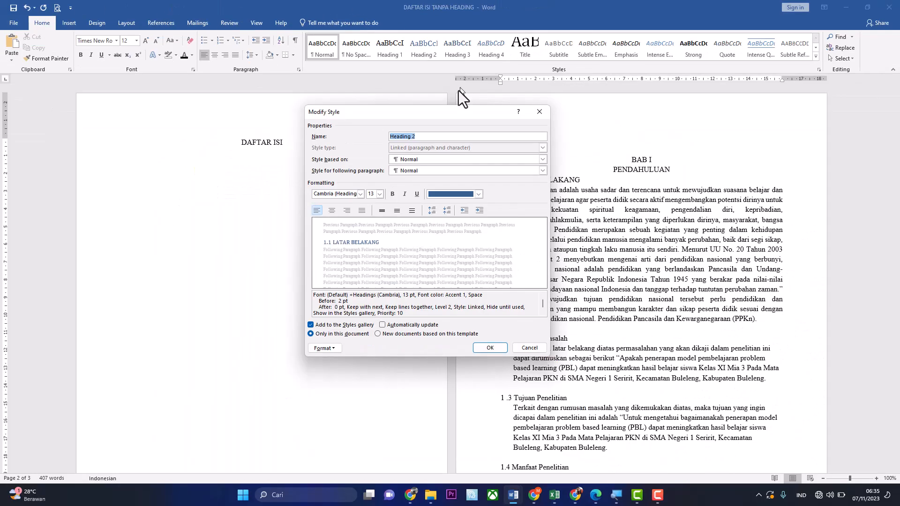
pyautogui.click(360, 194)
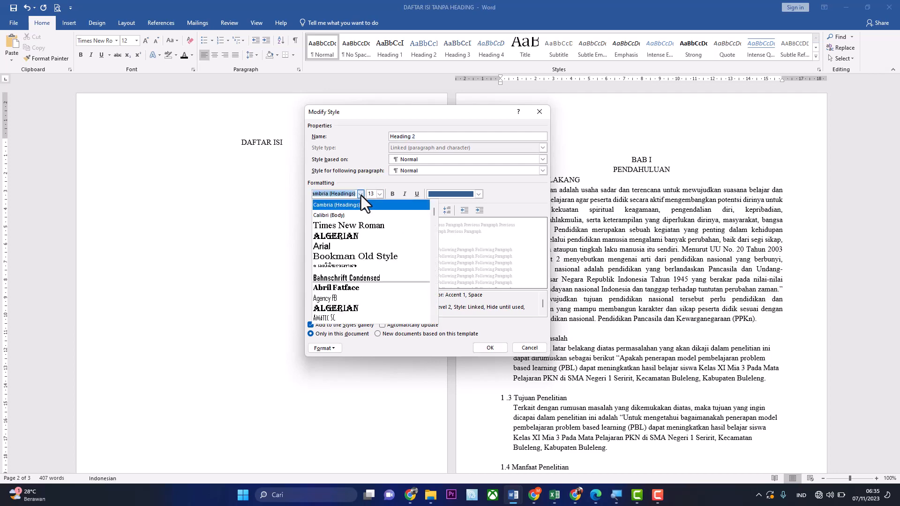
pyautogui.click(374, 226)
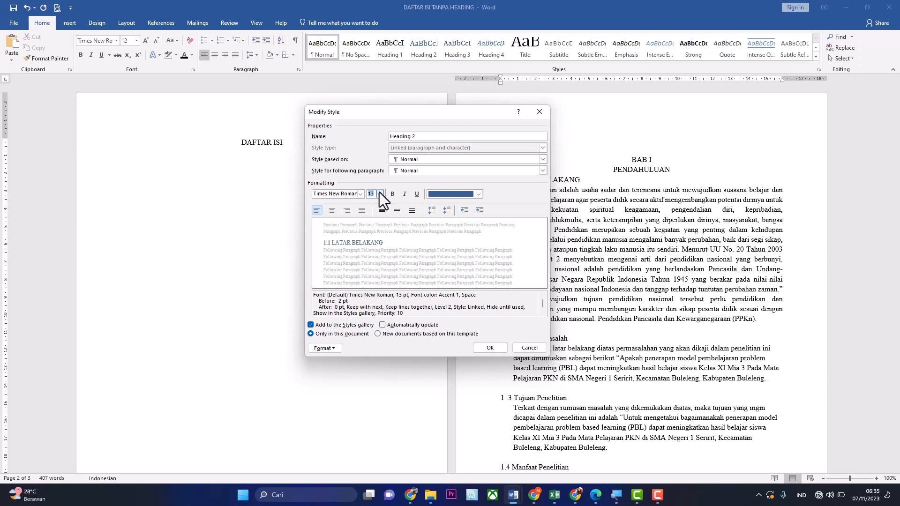
pyautogui.click(380, 194)
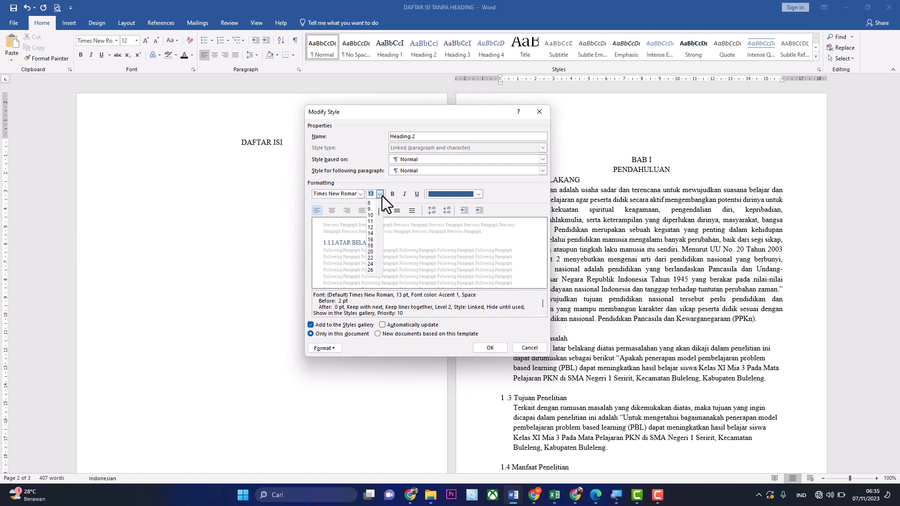
pyautogui.click(371, 227)
# Set the Heading 2 style to black Text 1 font color with left alignment, and save the style.
pyautogui.click(473, 194)
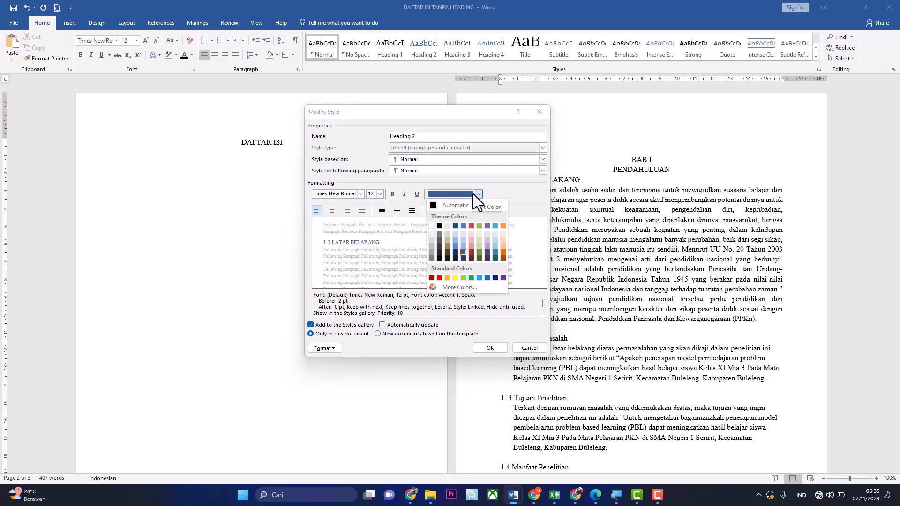
pyautogui.click(440, 226)
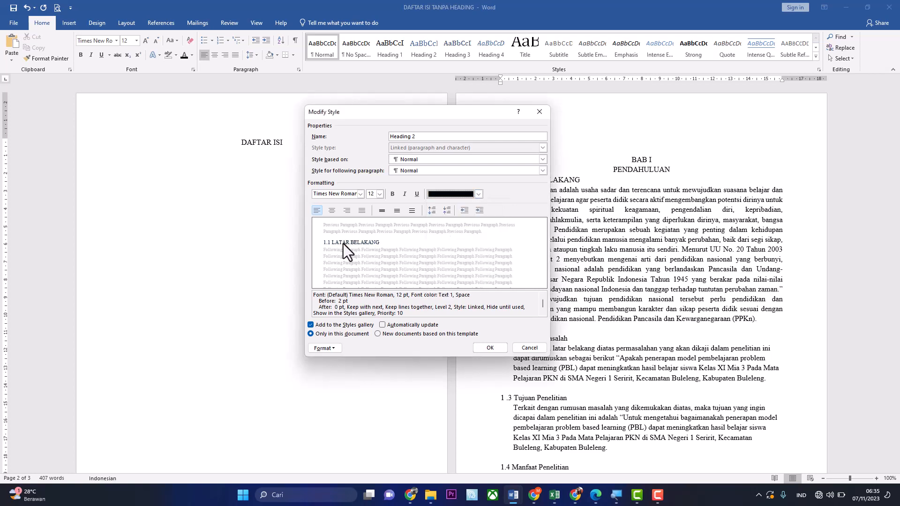
pyautogui.click(315, 213)
pyautogui.click(490, 348)
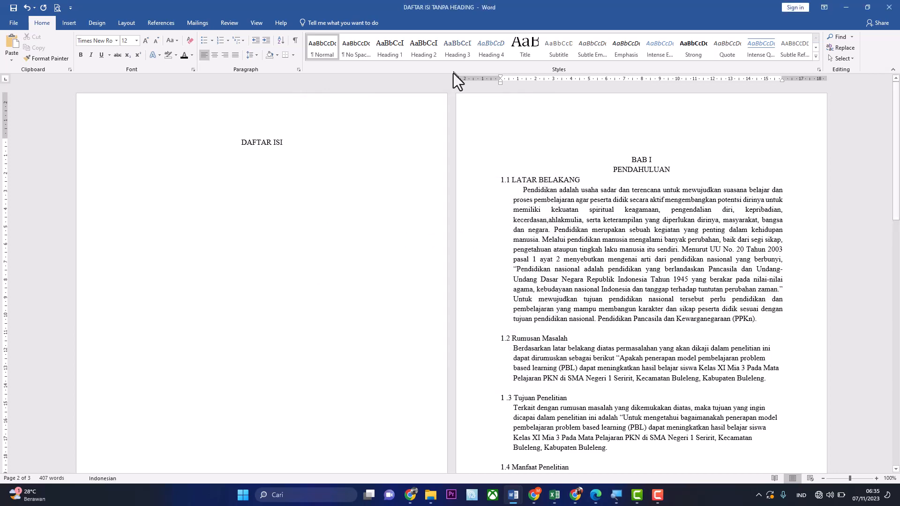
# Apply the Heading 2 style to the BAB I subheadings 1.1 LATAR BELAKANG, 1.2 Rumusan Masalah, 1.3 Tujuan Penelitian and 1.4 Manfaat Penelitian.
pyautogui.click(426, 46)
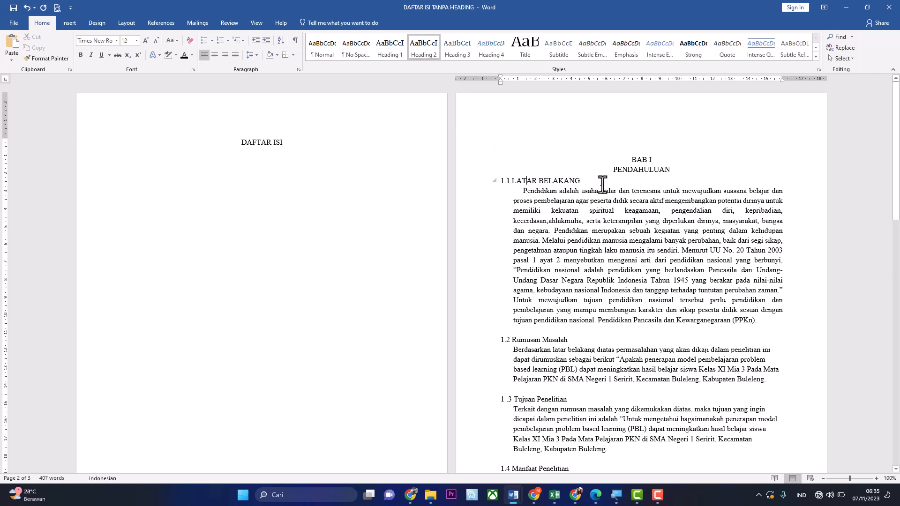
pyautogui.moveTo(493, 182)
pyautogui.click(521, 341)
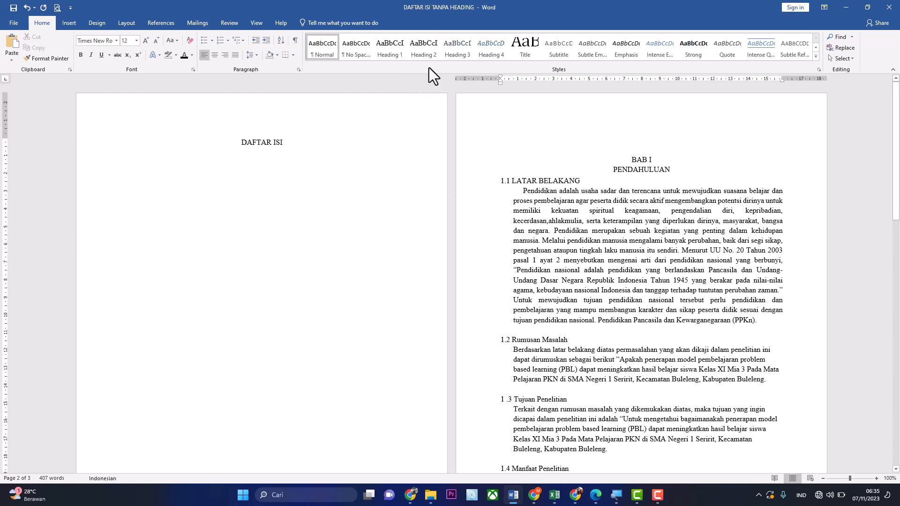
pyautogui.click(425, 51)
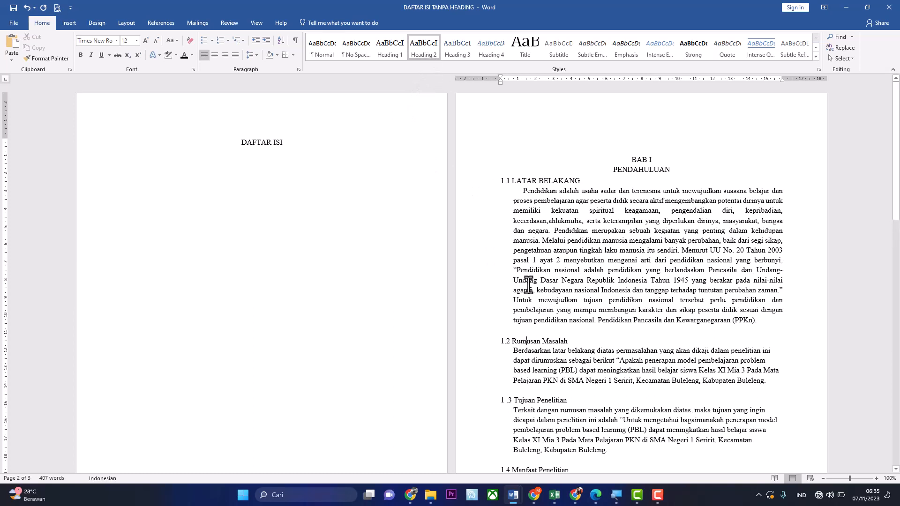
pyautogui.click(517, 401)
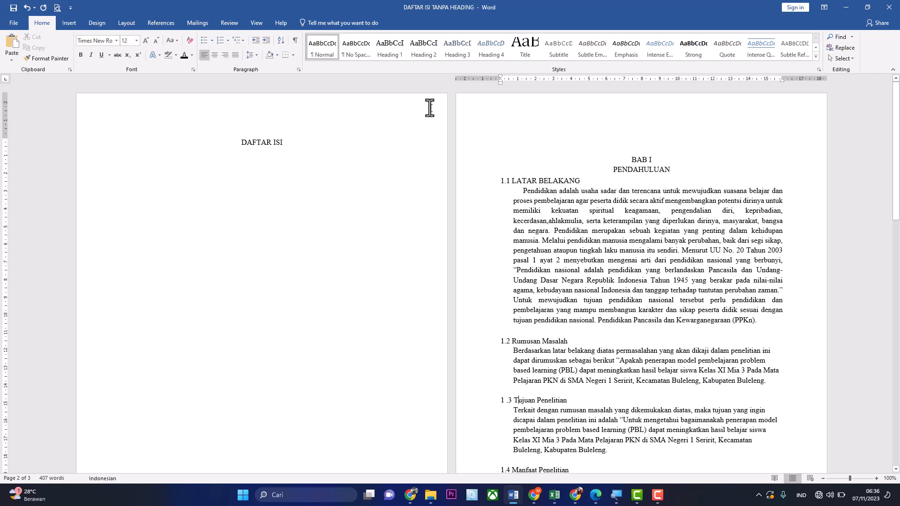
pyautogui.click(419, 55)
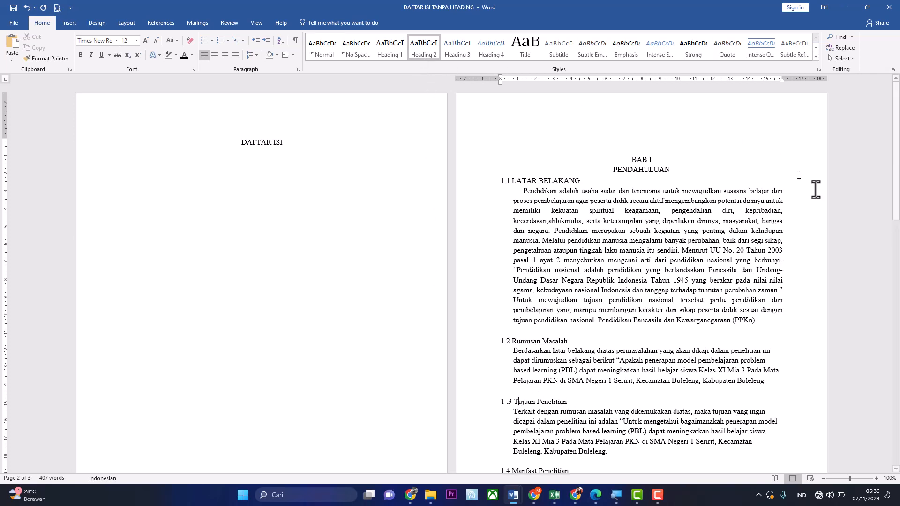
pyautogui.moveTo(897, 202); pyautogui.dragTo(896, 262)
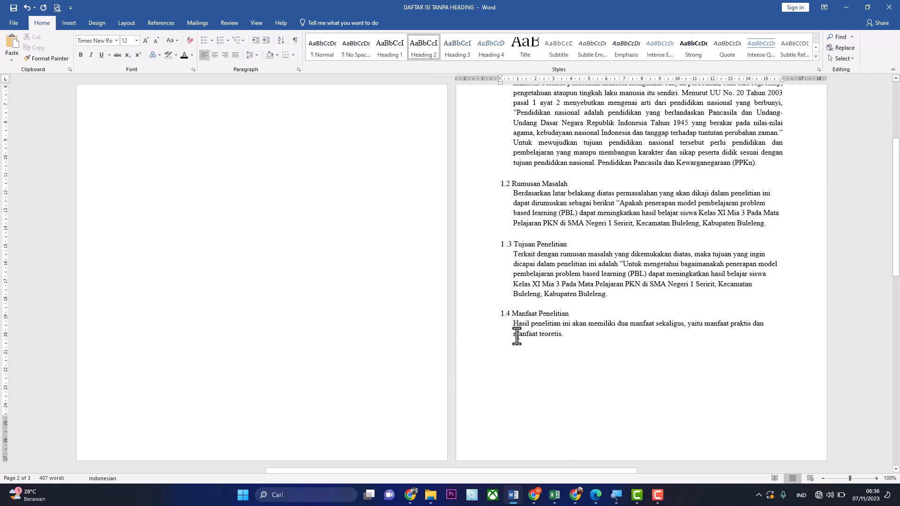
pyautogui.click(534, 315)
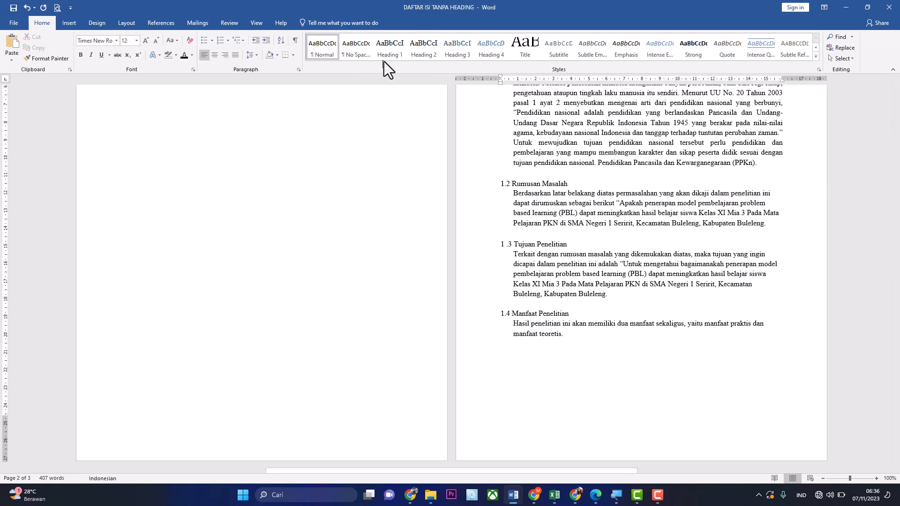
pyautogui.click(422, 57)
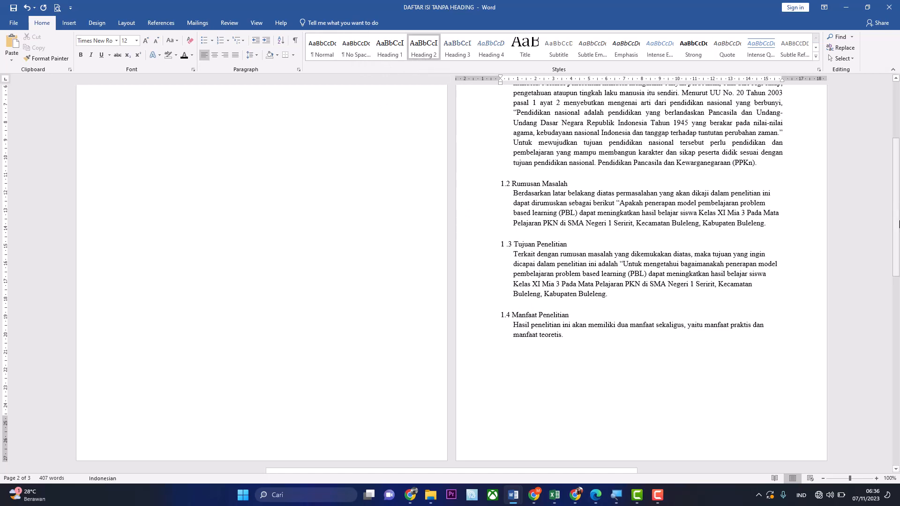
# Apply the Heading 2 style to the BAB II subheadings "2.1 Model Pembelajaran Problem Based Learning" and "2.2 Belajar".
pyautogui.moveTo(895, 230); pyautogui.dragTo(895, 335)
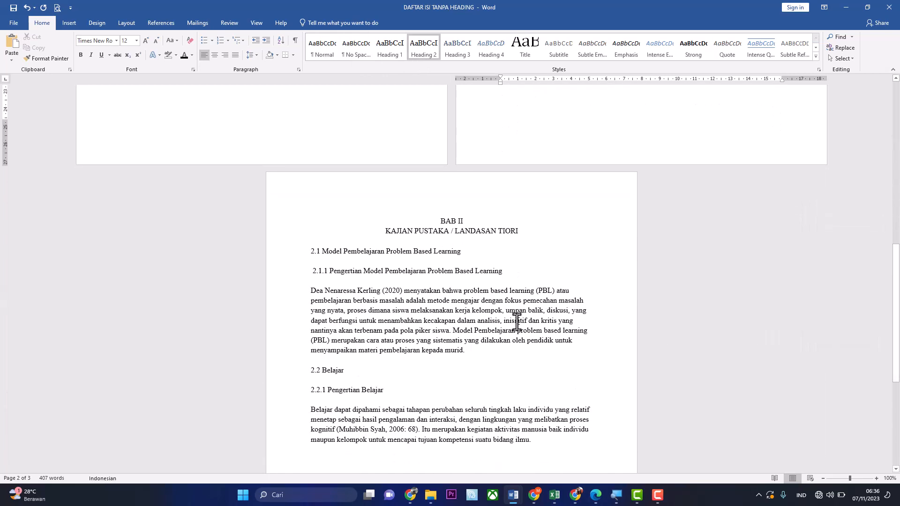
pyautogui.click(352, 252)
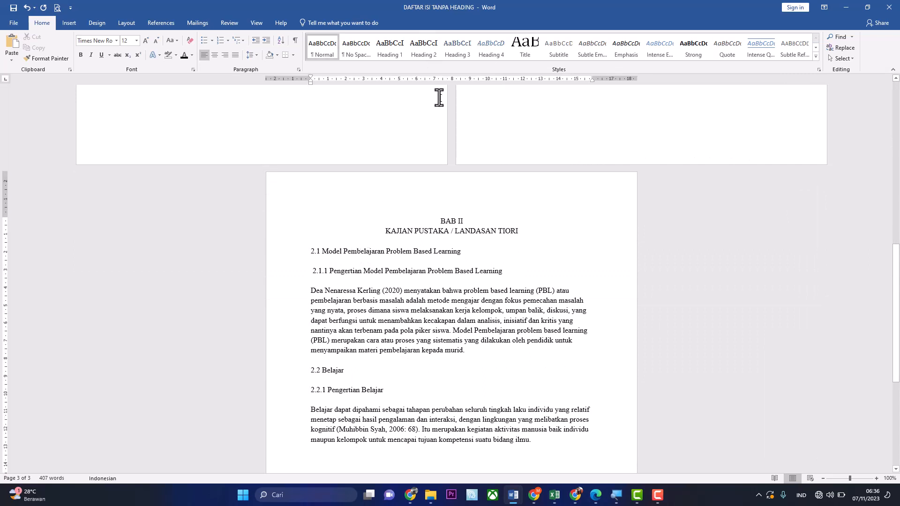
pyautogui.click(419, 44)
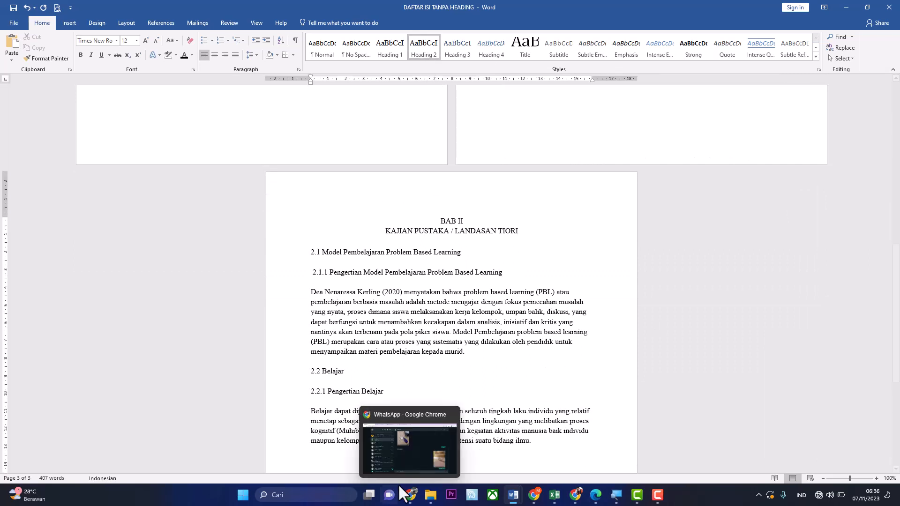
pyautogui.click(329, 373)
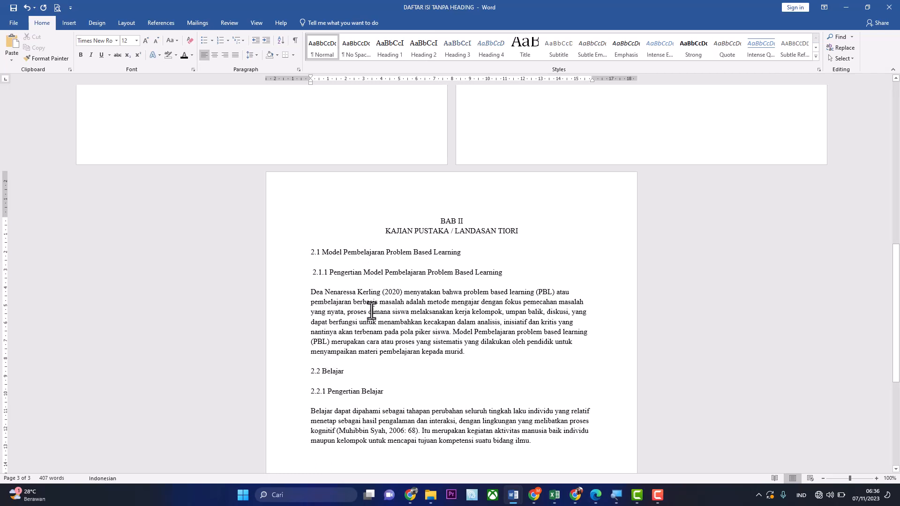
pyautogui.click(423, 52)
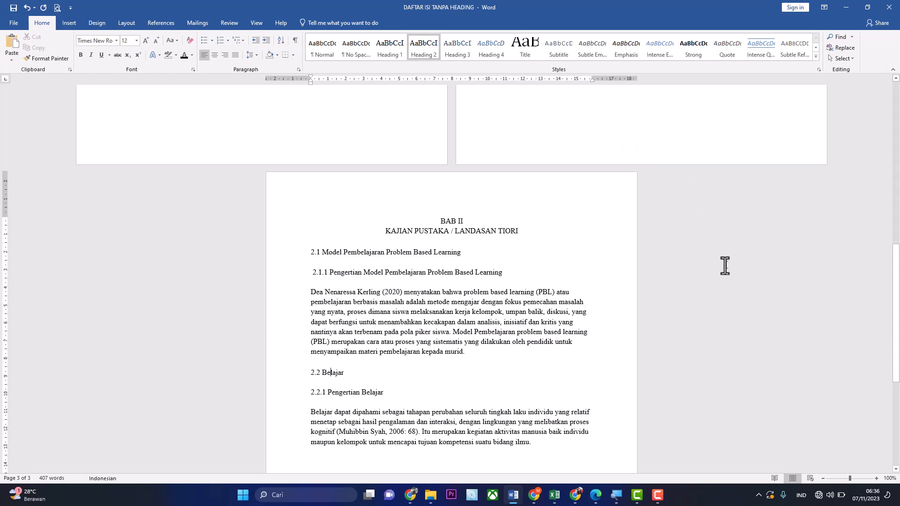
# Modify the Heading 3 style from the 2.1.1 subheading to Times New Roman with black Text 1 font color, and save it.
pyautogui.moveTo(897, 319); pyautogui.dragTo(877, 314)
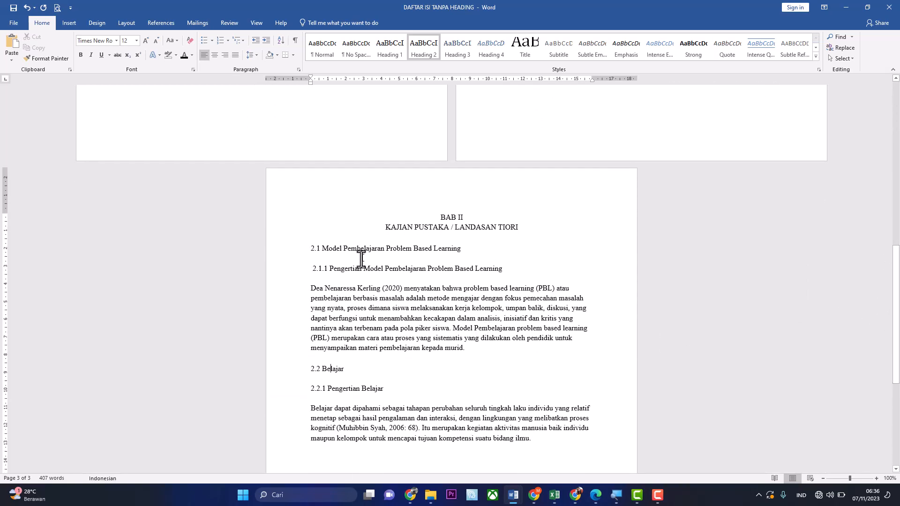
pyautogui.click(336, 268)
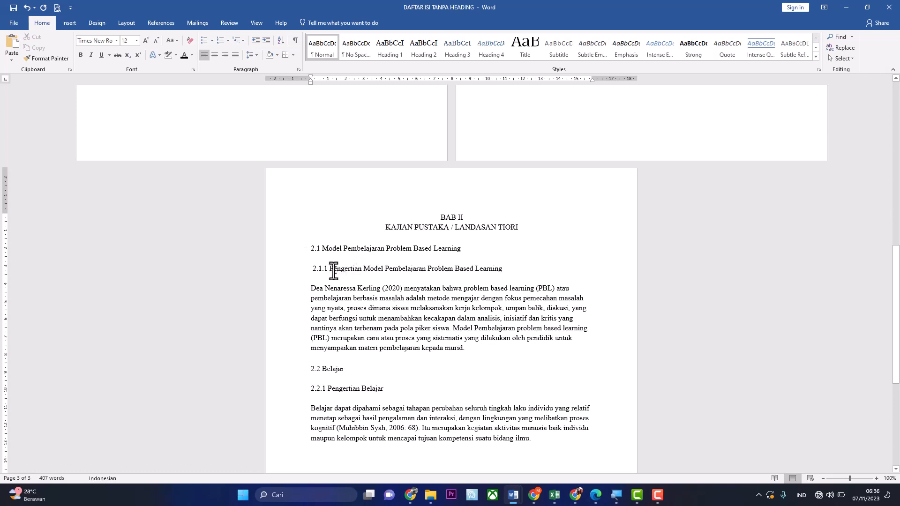
pyautogui.click(459, 46)
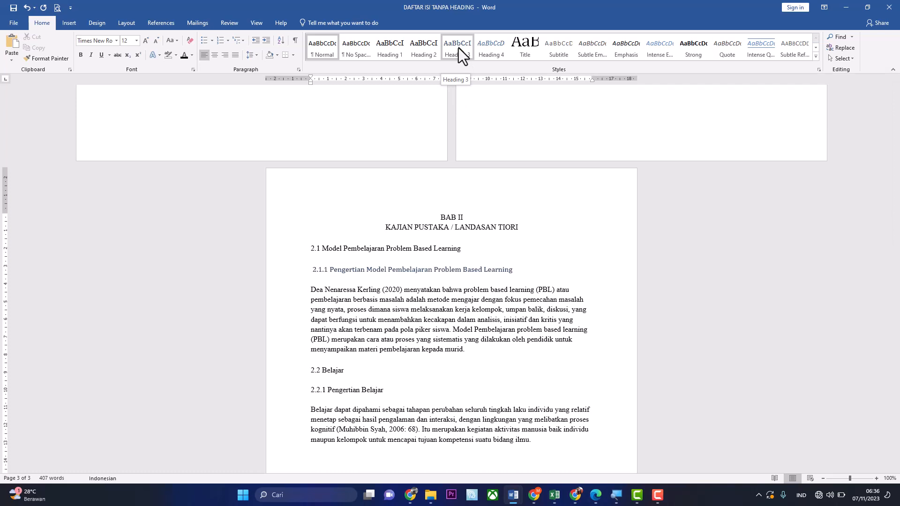
pyautogui.rightClick(459, 48)
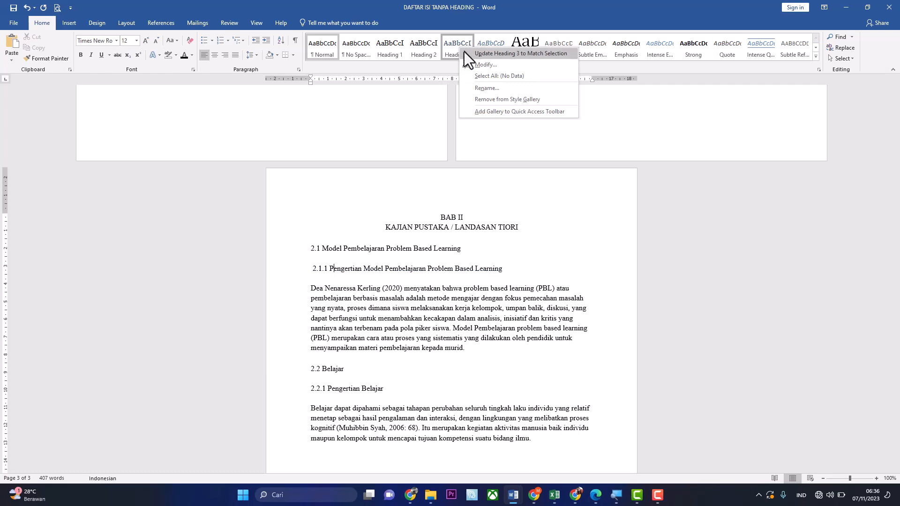
pyautogui.click(483, 64)
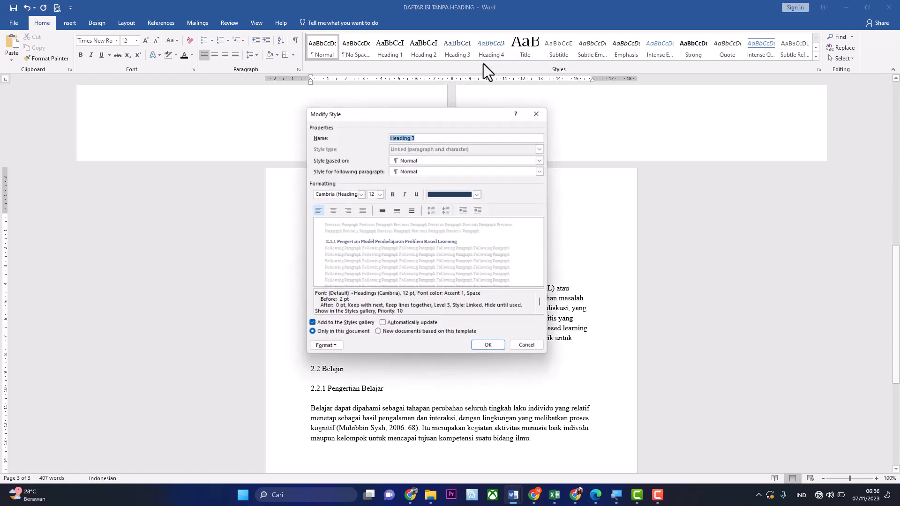
pyautogui.click(361, 193)
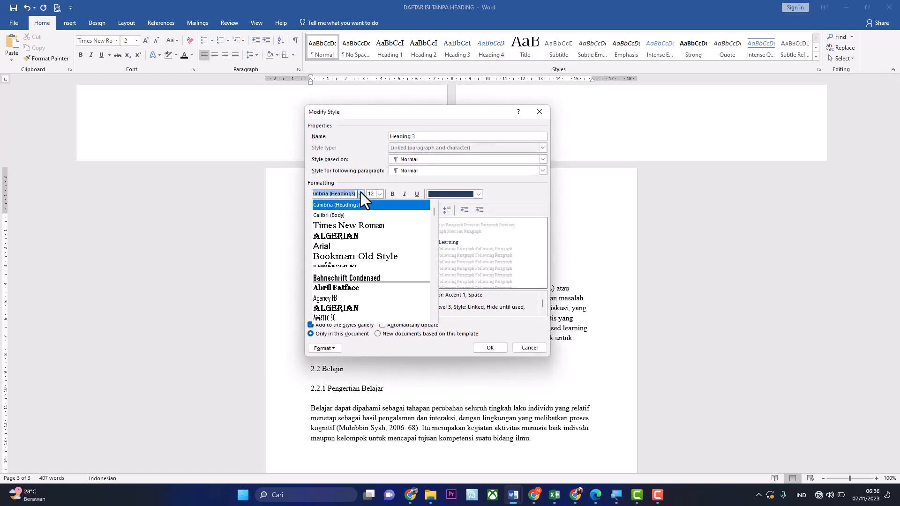
pyautogui.click(365, 228)
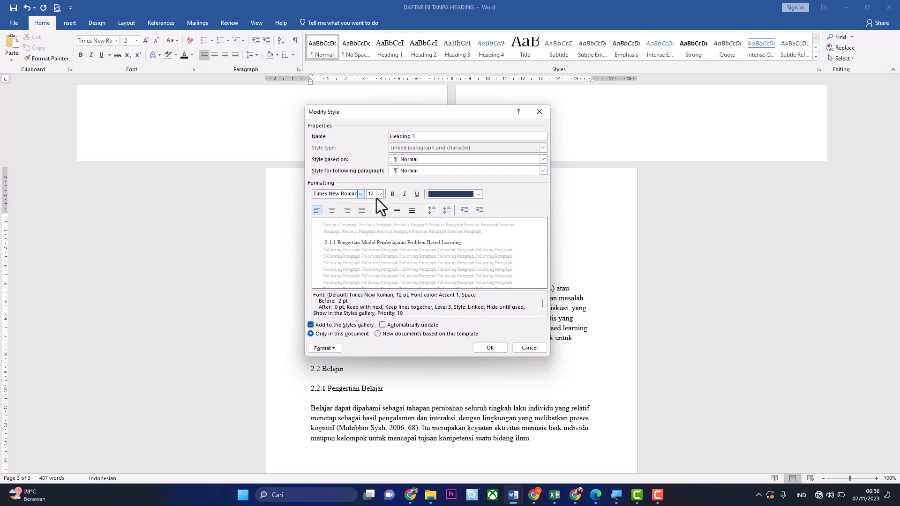
pyautogui.click(459, 198)
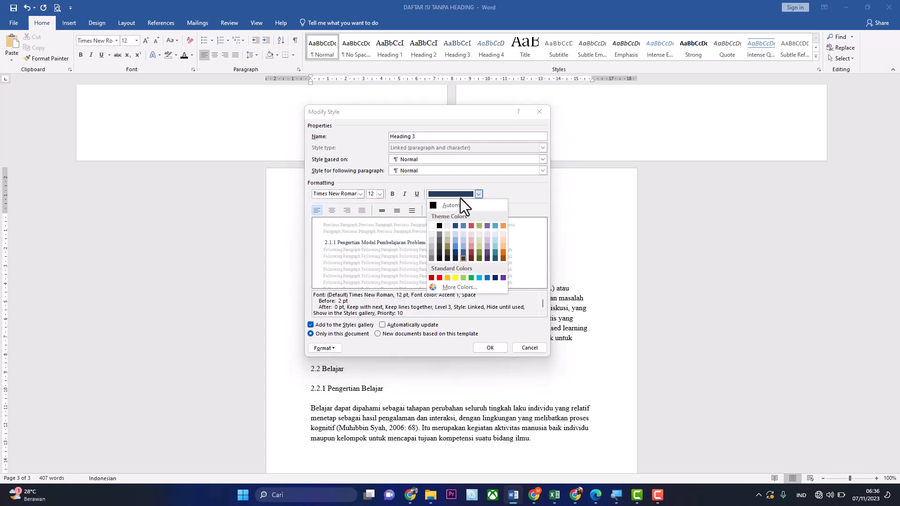
pyautogui.click(439, 226)
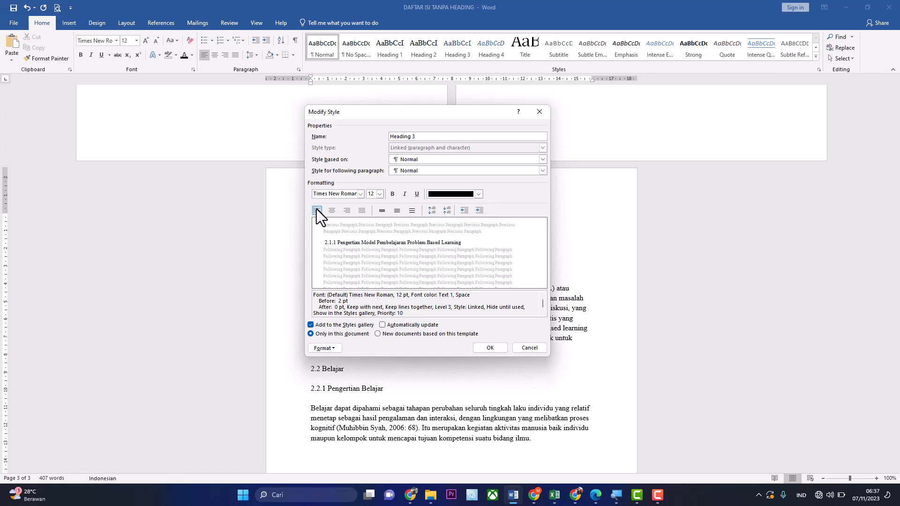
pyautogui.click(487, 349)
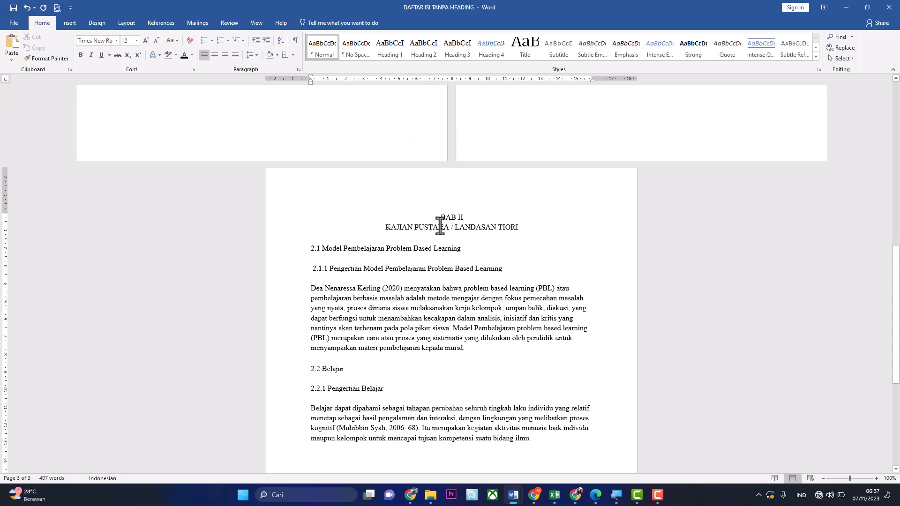
# Apply the Heading 3 style to the subheadings "2.1.1 Pengertian Model Pembelajaran Problem Based Learning" and "2.2.1 Pengertian Belajar".
pyautogui.click(460, 57)
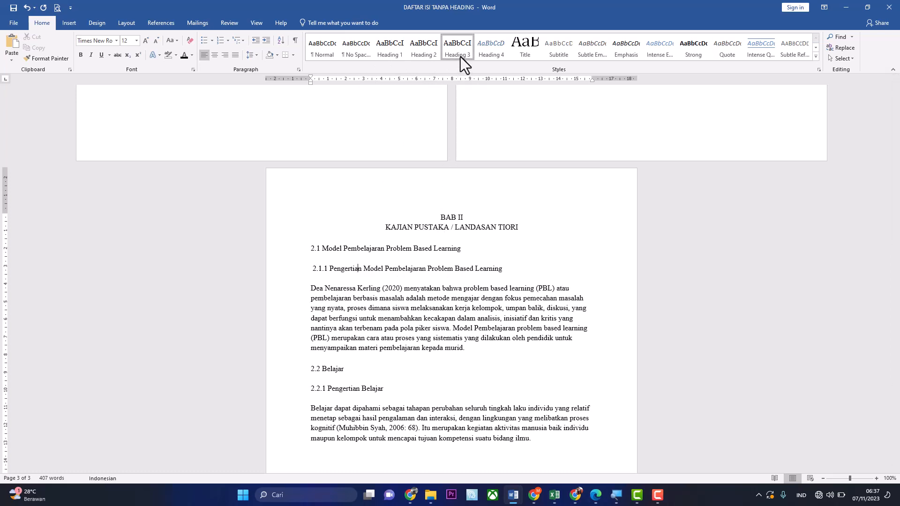
pyautogui.click(359, 390)
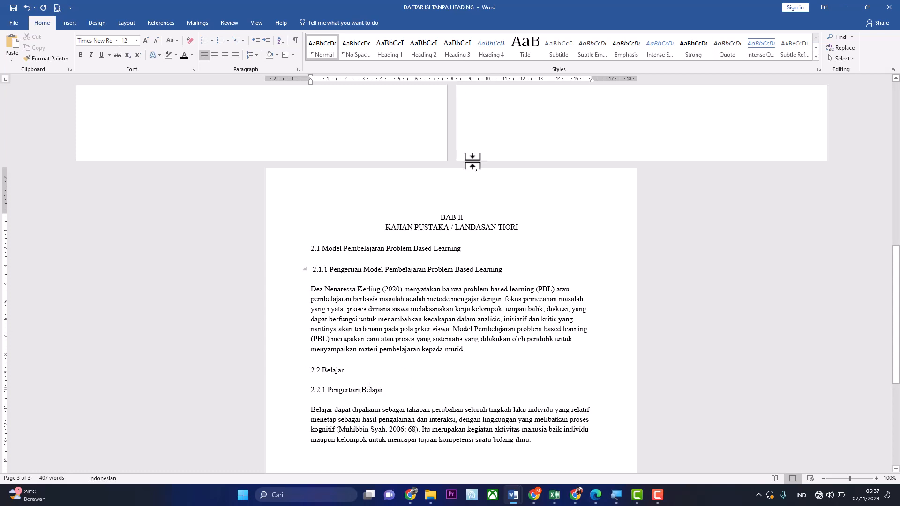
pyautogui.click(459, 56)
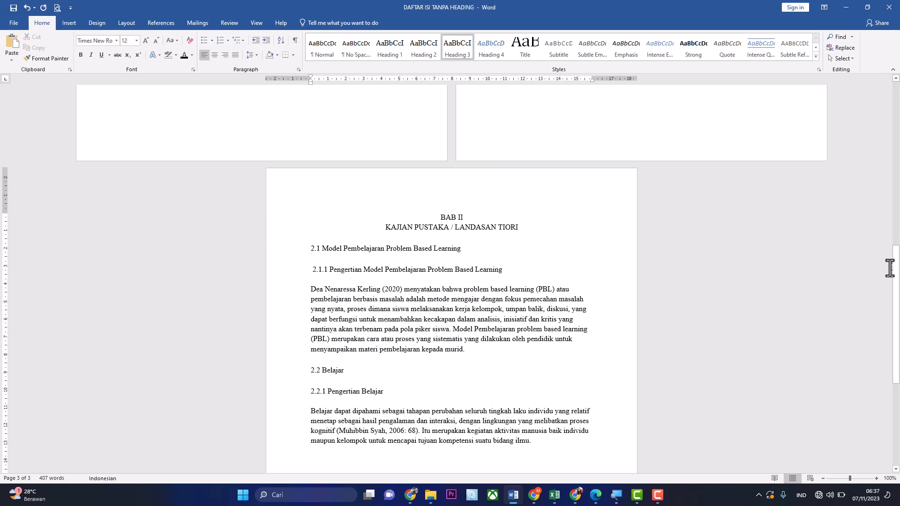
# Apply the Heading 1 style to the "DAFTAR ISI" title on the first page.
pyautogui.moveTo(896, 280); pyautogui.dragTo(897, 115)
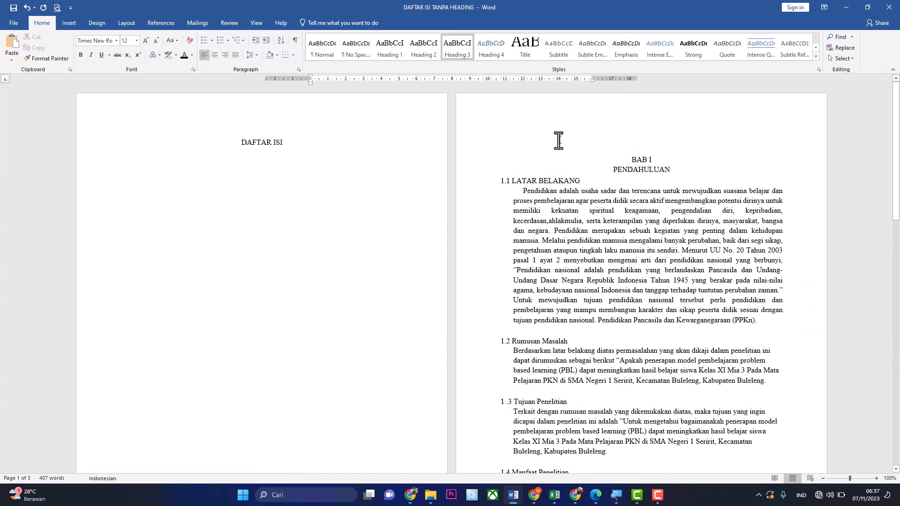
pyautogui.click(264, 143)
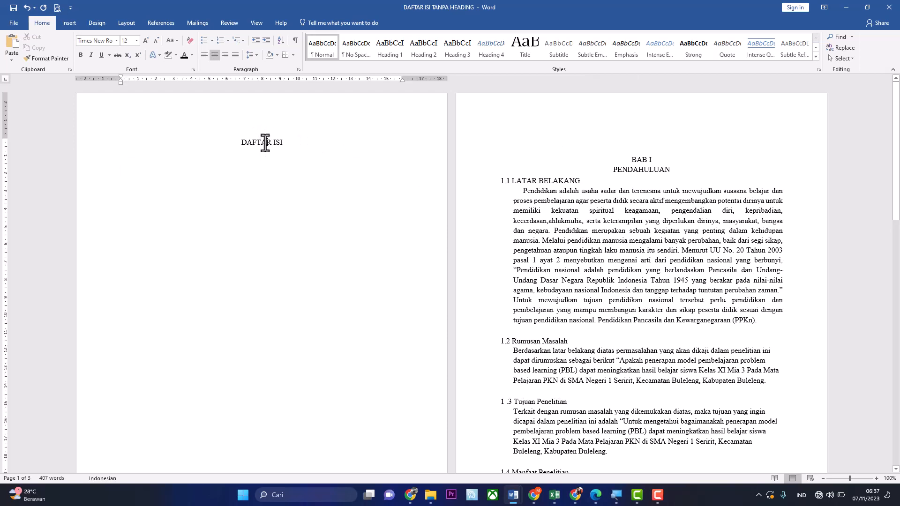
pyautogui.click(393, 44)
pyautogui.click(393, 43)
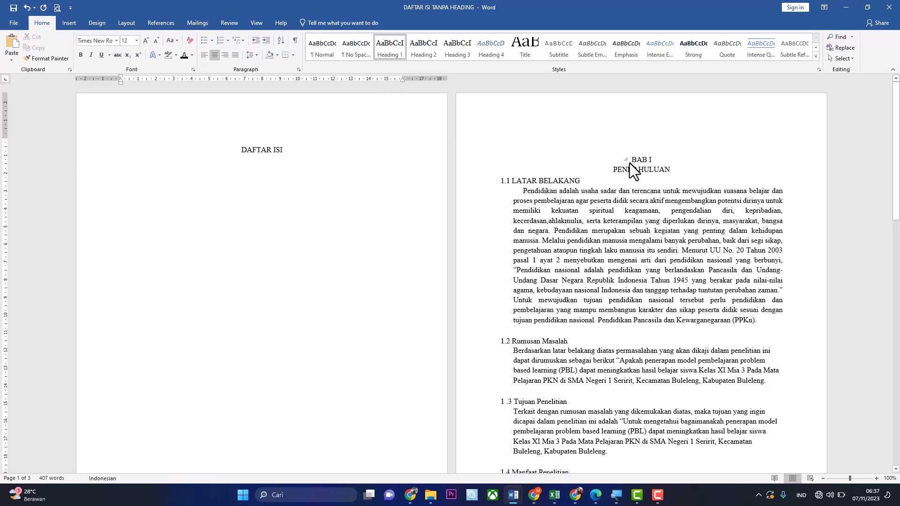
# Check the heading styles assigned to BAB I and subheadings 1.1, 1.2 and 2.1.1.
pyautogui.click(647, 159)
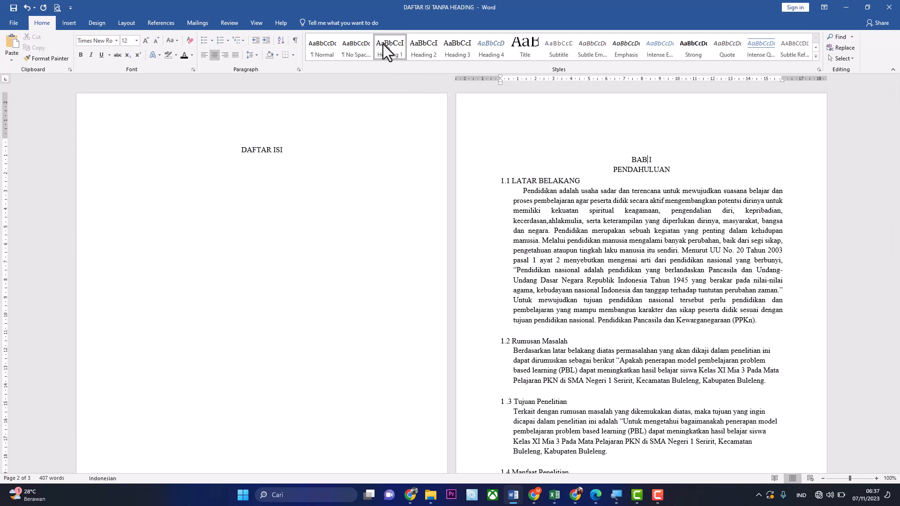
pyautogui.click(398, 54)
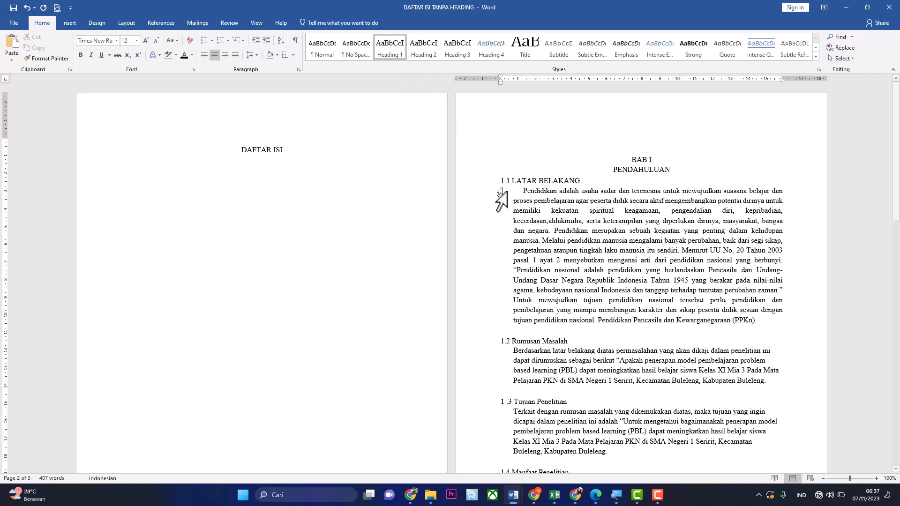
pyautogui.click(527, 181)
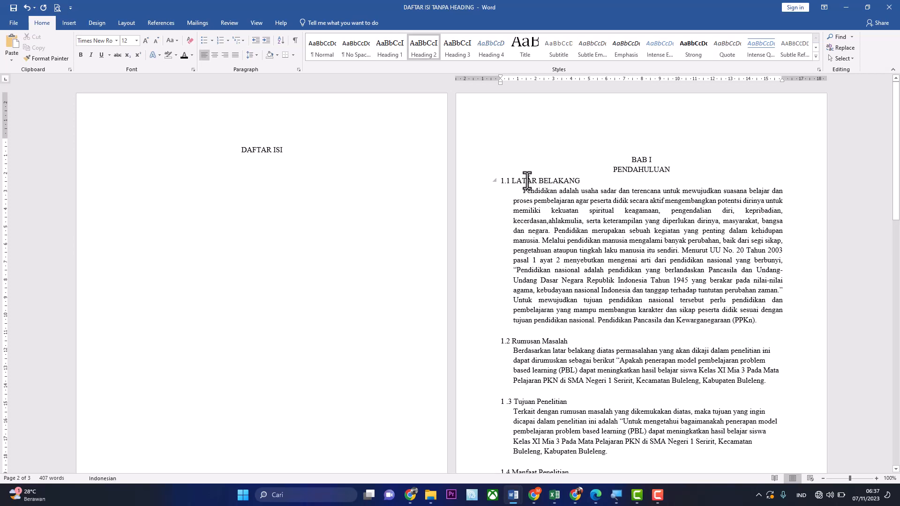
pyautogui.click(424, 53)
pyautogui.click(530, 341)
pyautogui.moveTo(897, 160); pyautogui.dragTo(897, 321)
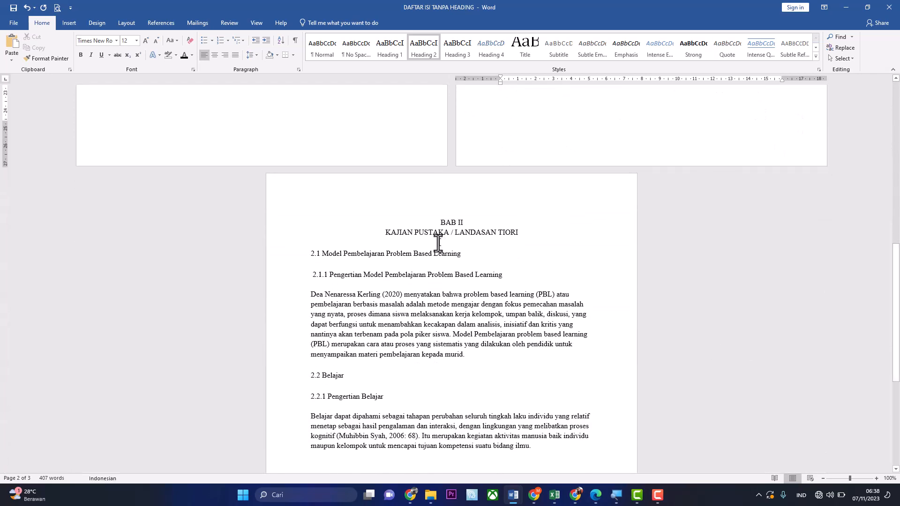
pyautogui.click(440, 276)
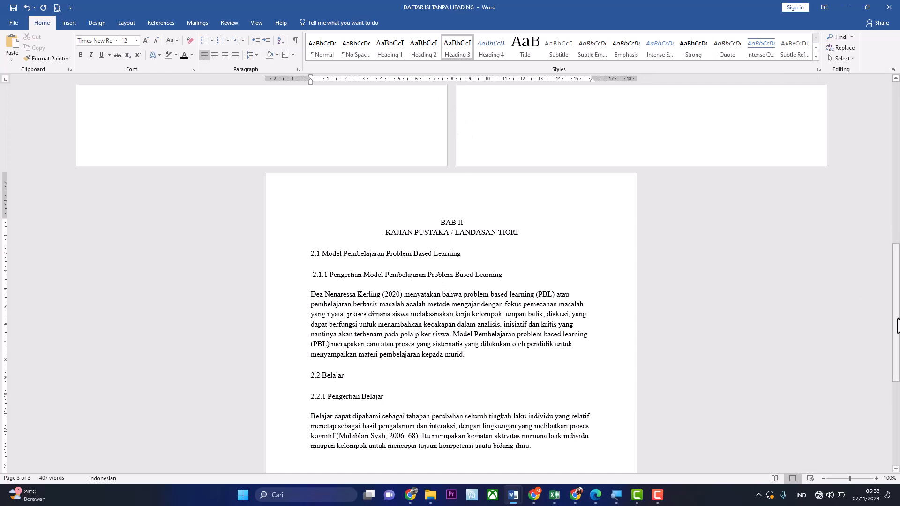
pyautogui.moveTo(897, 324); pyautogui.dragTo(897, 150)
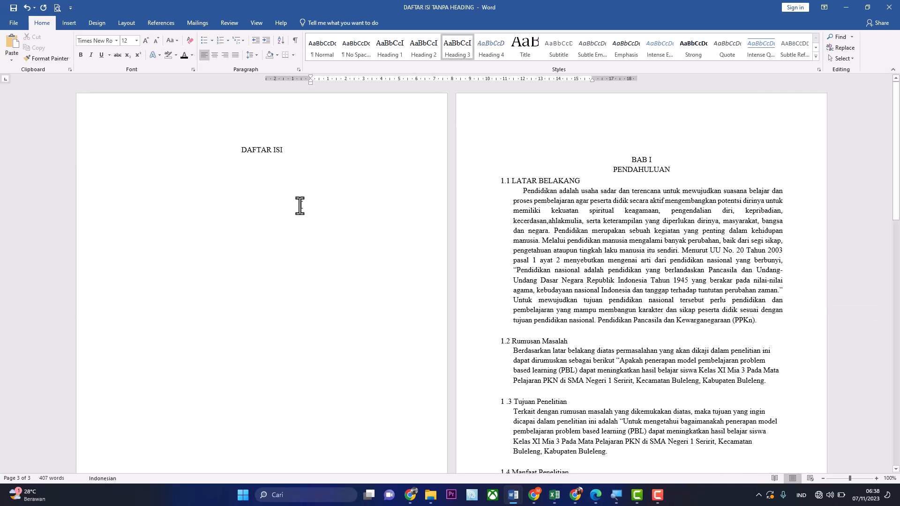
# Insert an Automatic Table 1 table of contents on a new line below the "DAFTAR ISI" title.
pyautogui.click(263, 175)
pyautogui.click(284, 154)
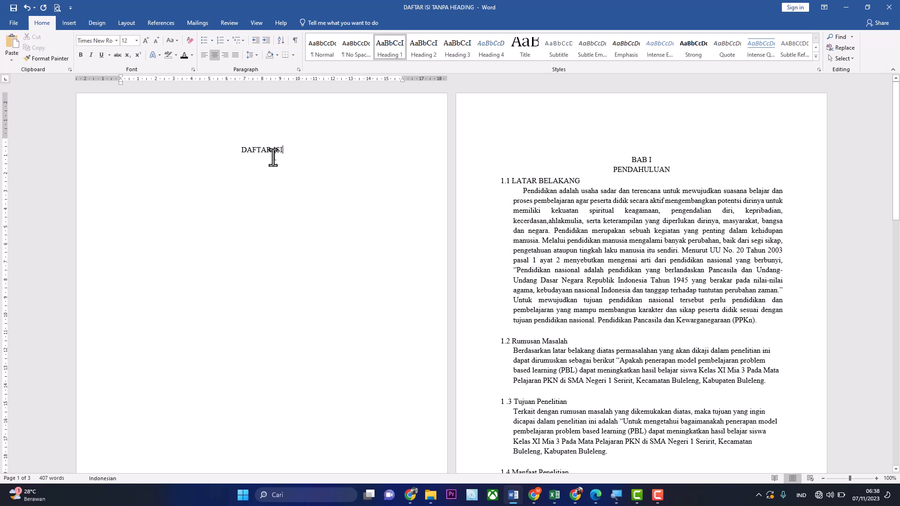
pyautogui.press('Return')
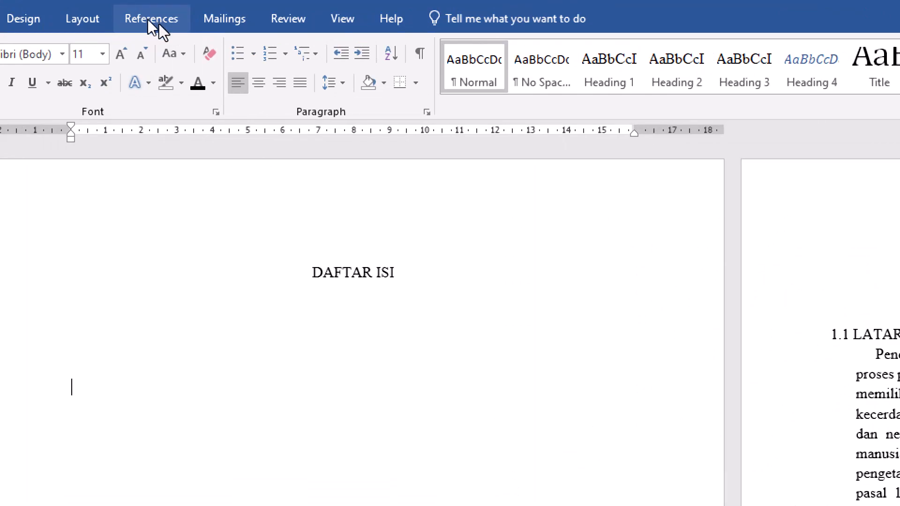
pyautogui.click(149, 19)
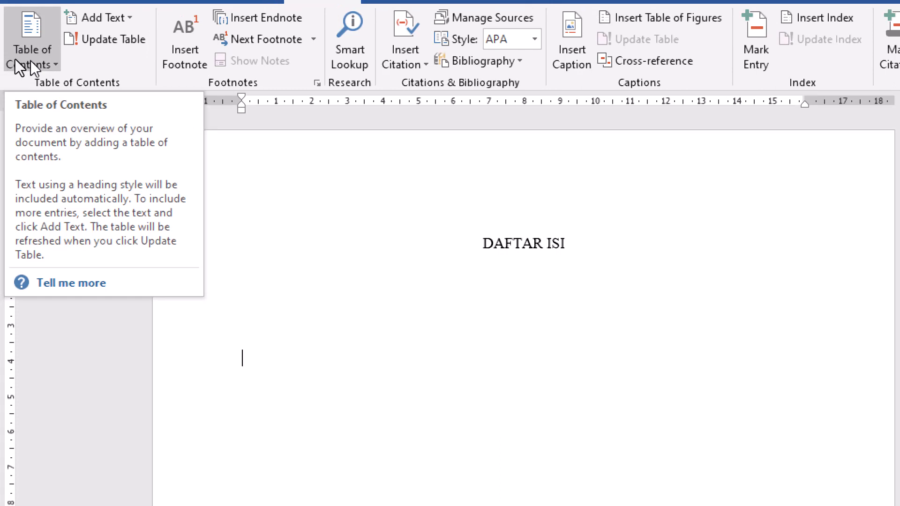
pyautogui.click(30, 60)
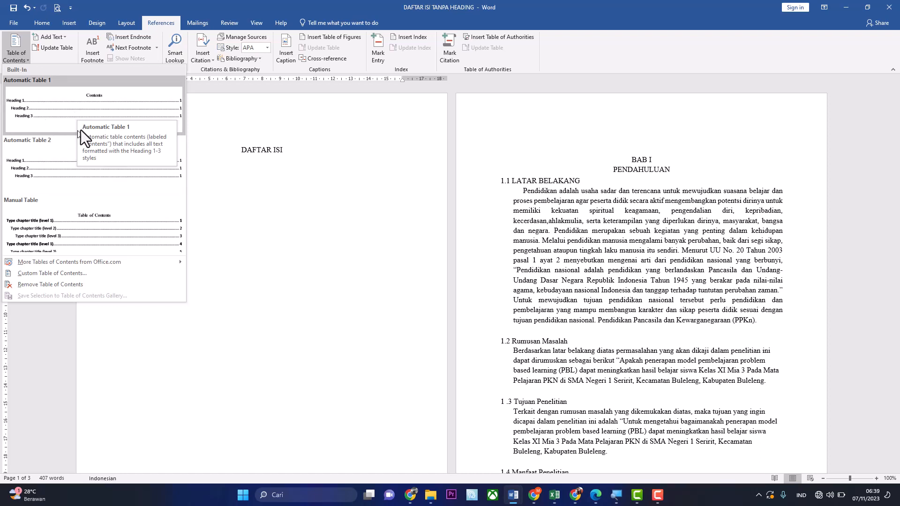
pyautogui.click(72, 115)
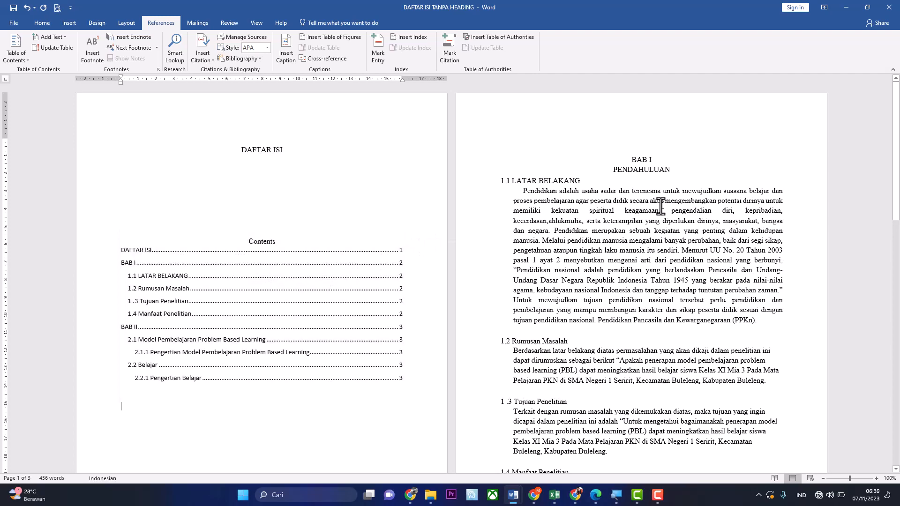
# Add blank lines after the last paragraph of 1.1 LATAR BELAKANG until "1.2 Rumusan Masalah" moves onto the following page.
pyautogui.moveTo(896, 152)
pyautogui.mouseDown()
pyautogui.moveTo(893, 253)
pyautogui.moveTo(891, 124)
pyautogui.mouseUp()
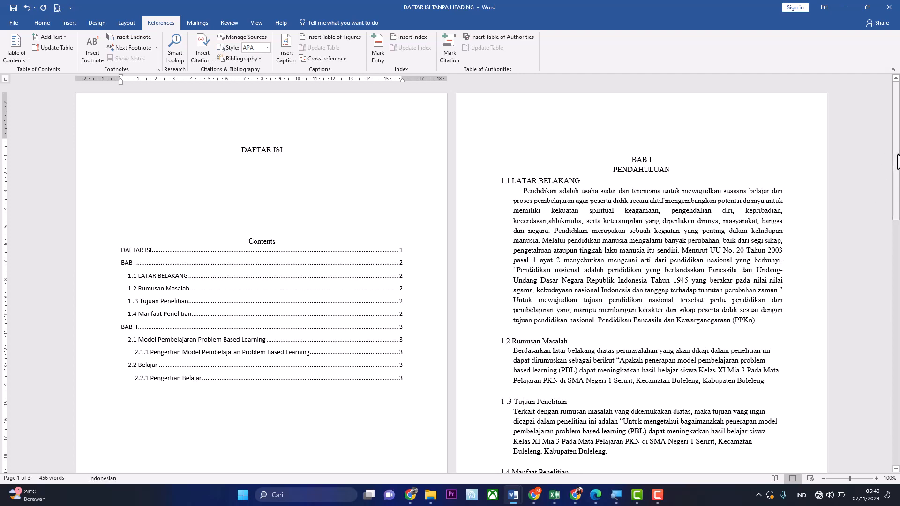
pyautogui.moveTo(897, 162); pyautogui.dragTo(892, 218)
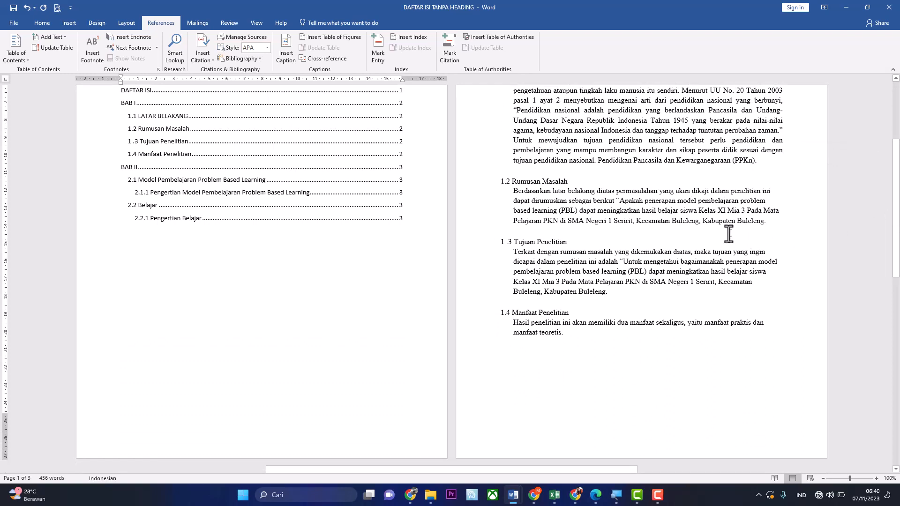
pyautogui.click(769, 163)
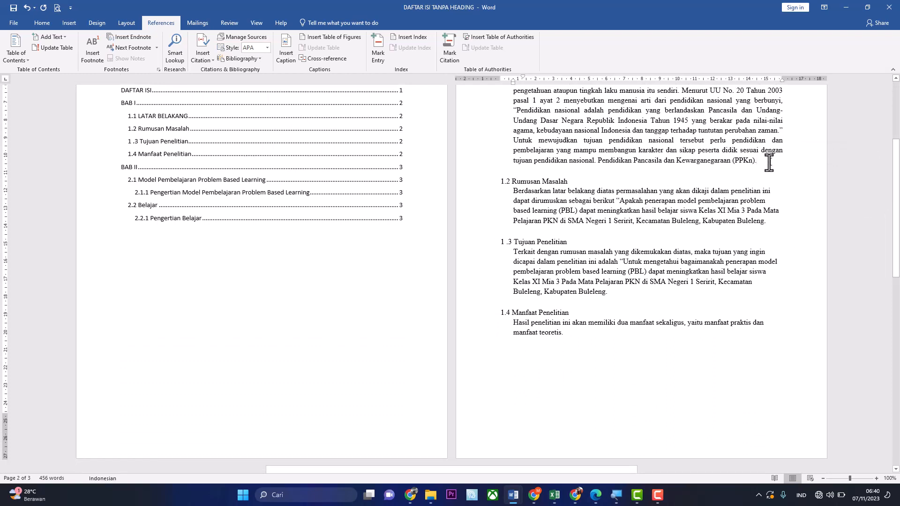
pyautogui.press('Return')
pyautogui.press('Return')
pyautogui.press('Return')
pyautogui.press('Return')
pyautogui.press('Return')
pyautogui.press('Return')
pyautogui.press('Return')
pyautogui.press('Return')
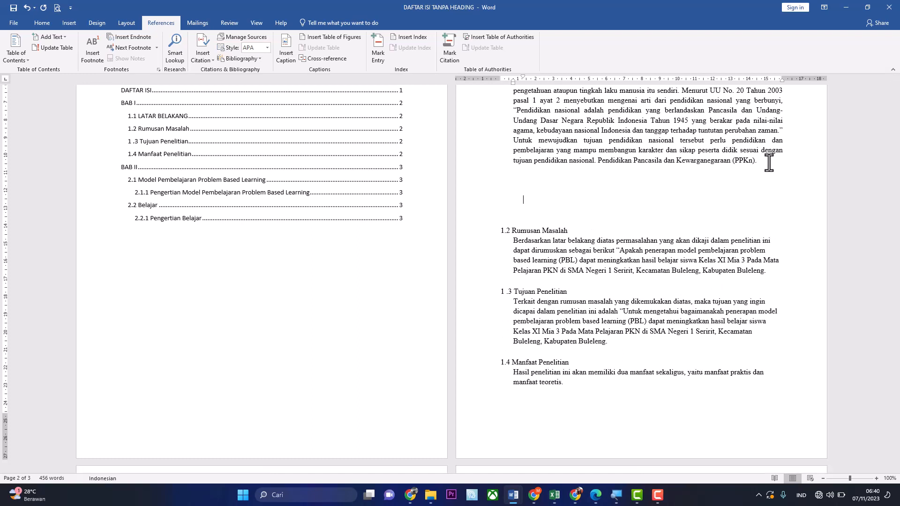
pyautogui.press('Return')
pyautogui.press('Return')
pyautogui.press('Return')
pyautogui.press('Return')
pyautogui.press('Return')
pyautogui.press('Return')
pyautogui.press('Return')
pyautogui.press('Return')
pyautogui.press('Return')
pyautogui.press('Return')
pyautogui.press('Return')
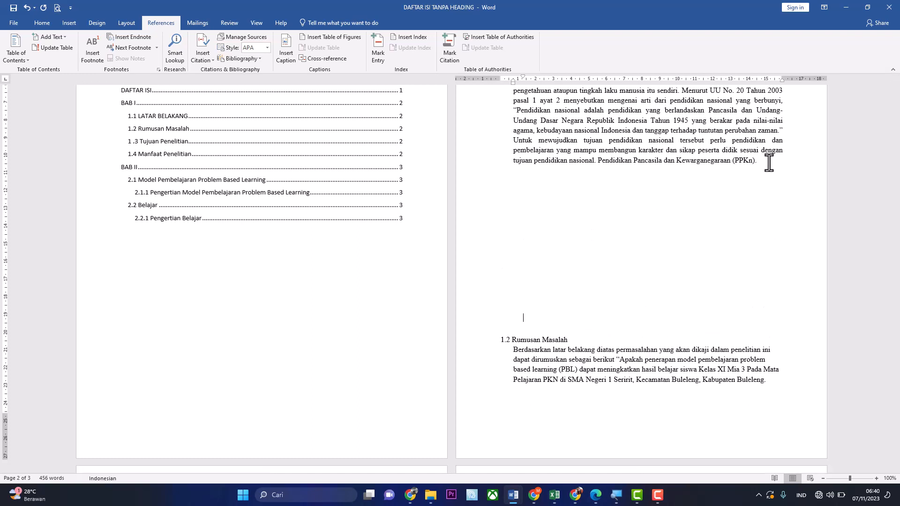
pyautogui.press('Return')
pyautogui.press('Return')
pyautogui.press('Return')
pyautogui.press('Return')
pyautogui.press('Return')
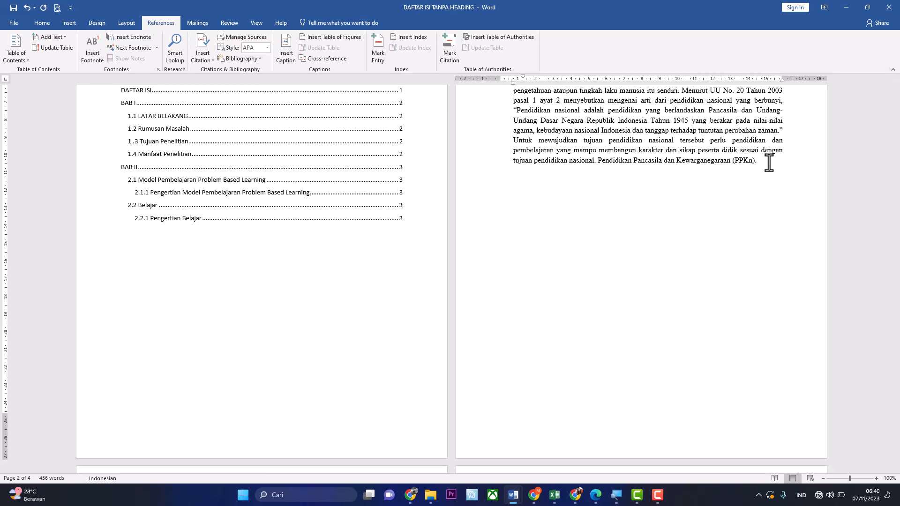
# Update the table of contents below "DAFTAR ISI" with the Update page numbers only option to match the shifted subheadings.
pyautogui.moveTo(898, 157); pyautogui.dragTo(889, 276)
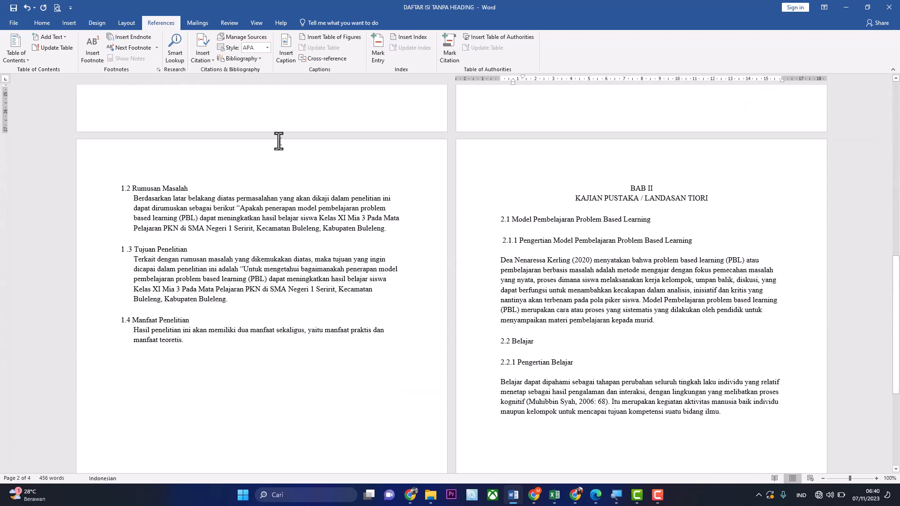
pyautogui.click(261, 187)
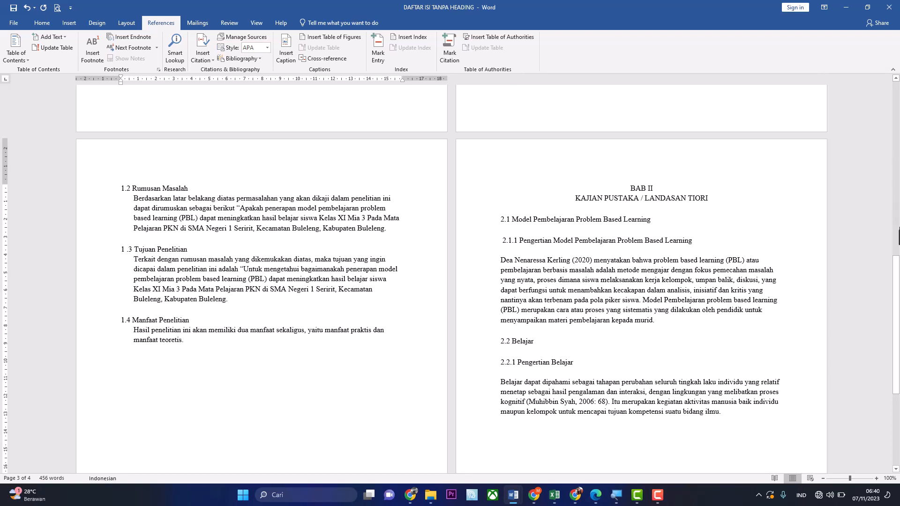
pyautogui.moveTo(897, 277); pyautogui.dragTo(897, 133)
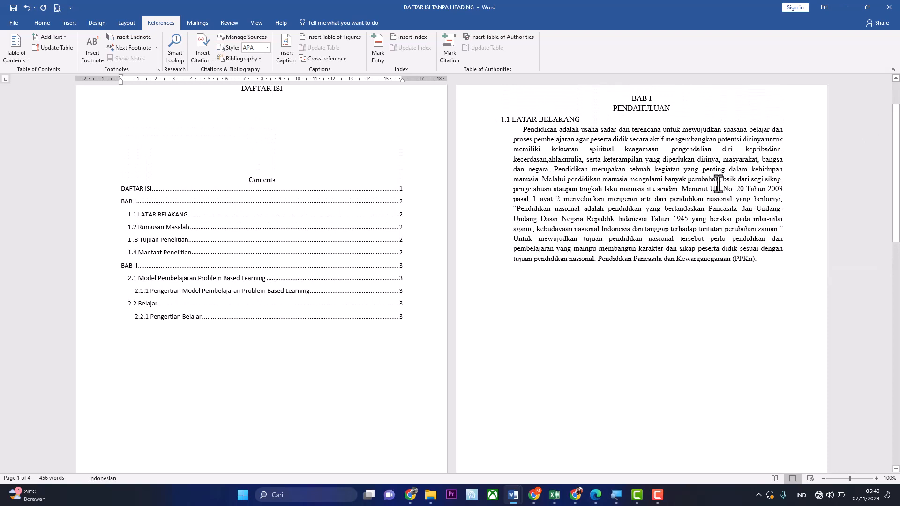
pyautogui.click(313, 327)
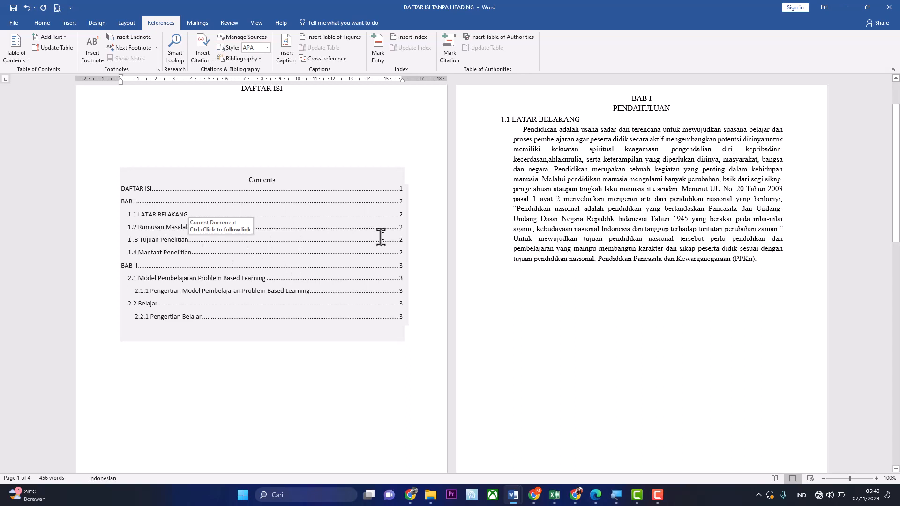
pyautogui.click(264, 212)
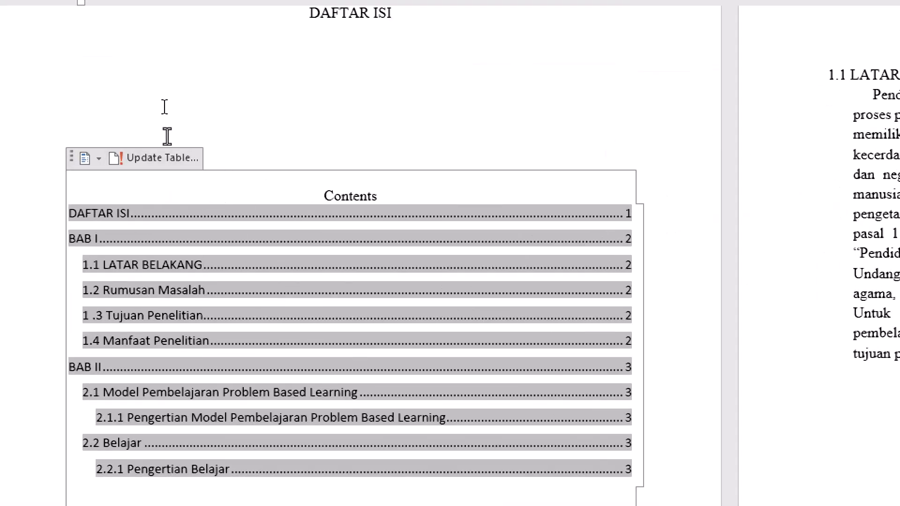
pyautogui.click(164, 165)
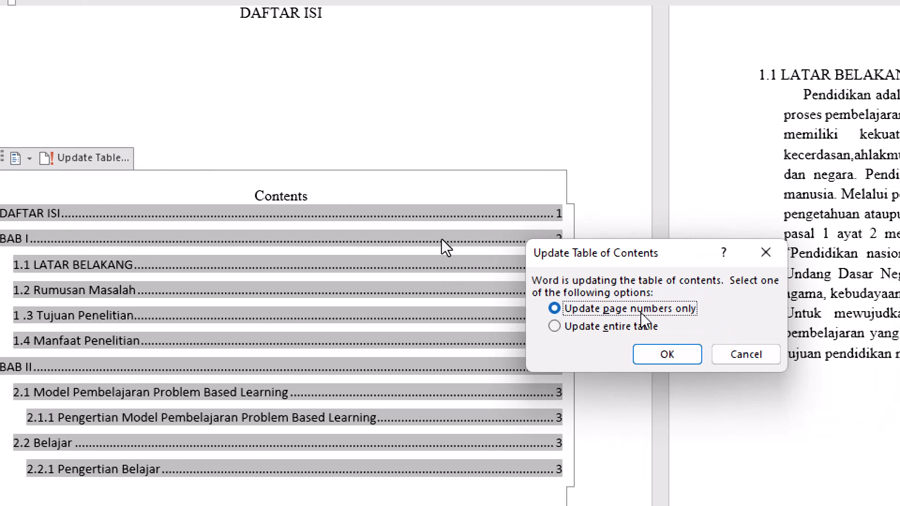
pyautogui.click(670, 356)
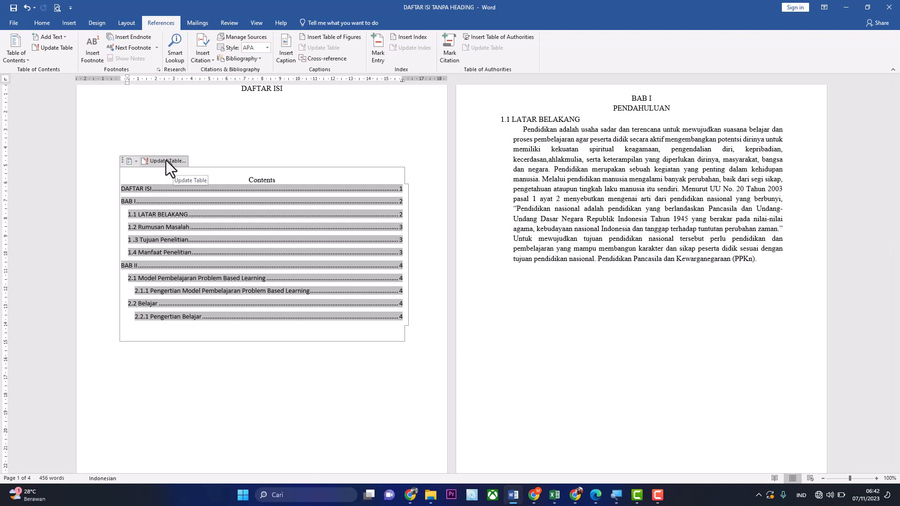
pyautogui.click(271, 389)
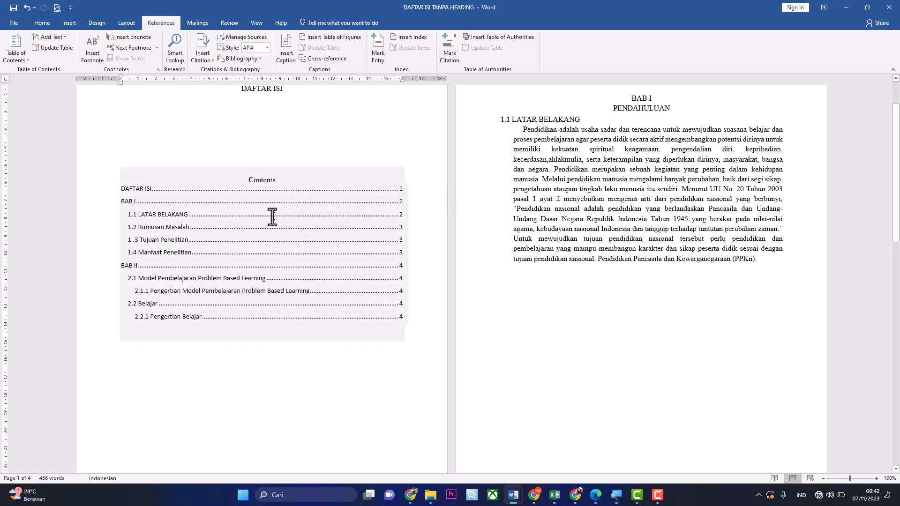
# Run Update Table on the table of contents once more, refreshing page numbers only.
pyautogui.click(270, 215)
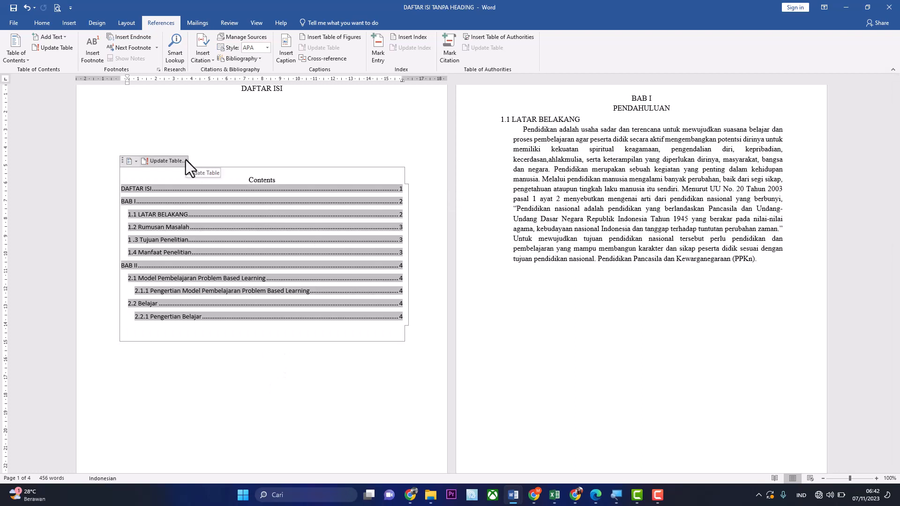
pyautogui.click(54, 50)
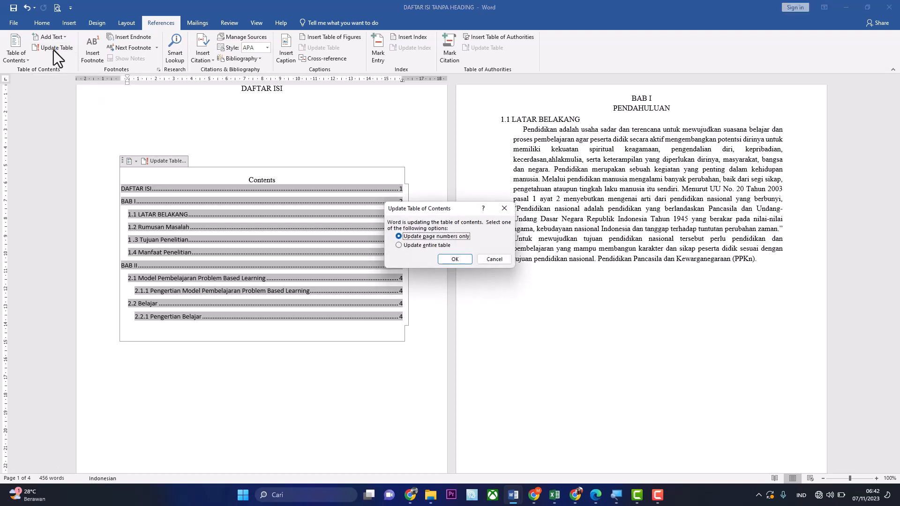
pyautogui.click(460, 260)
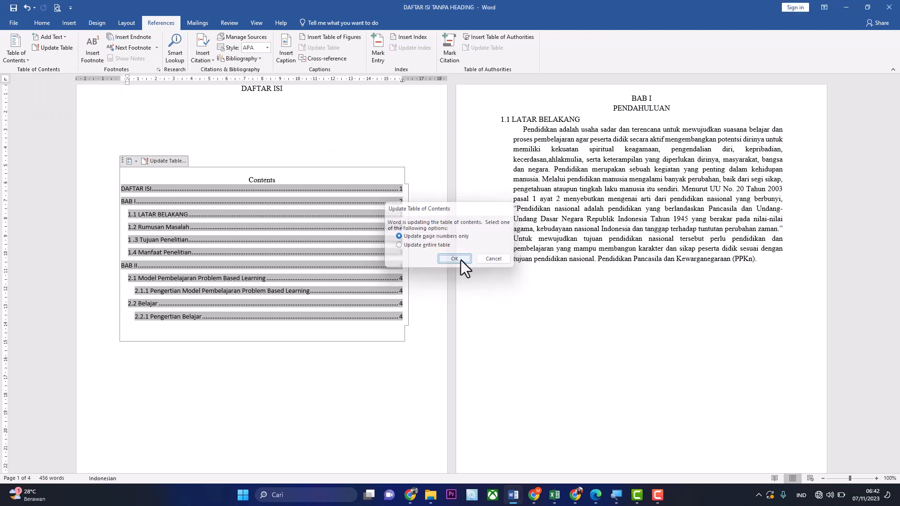
pyautogui.click(352, 381)
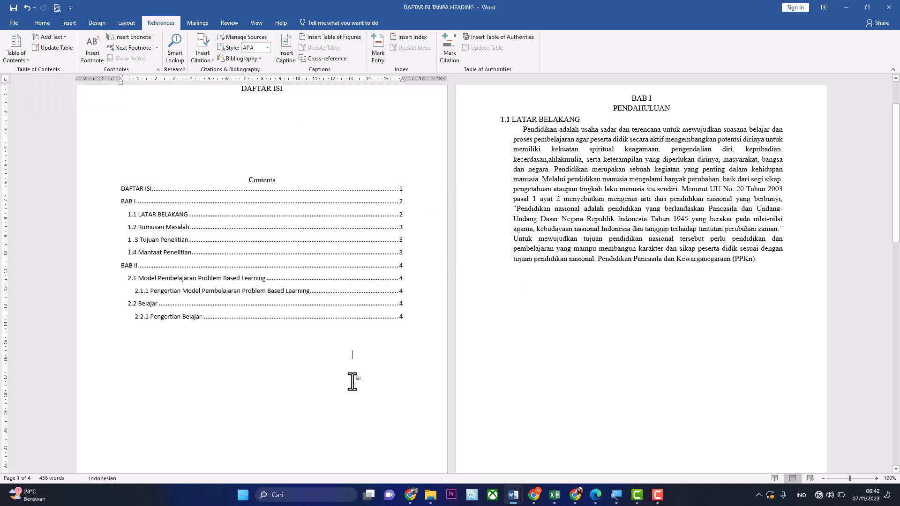